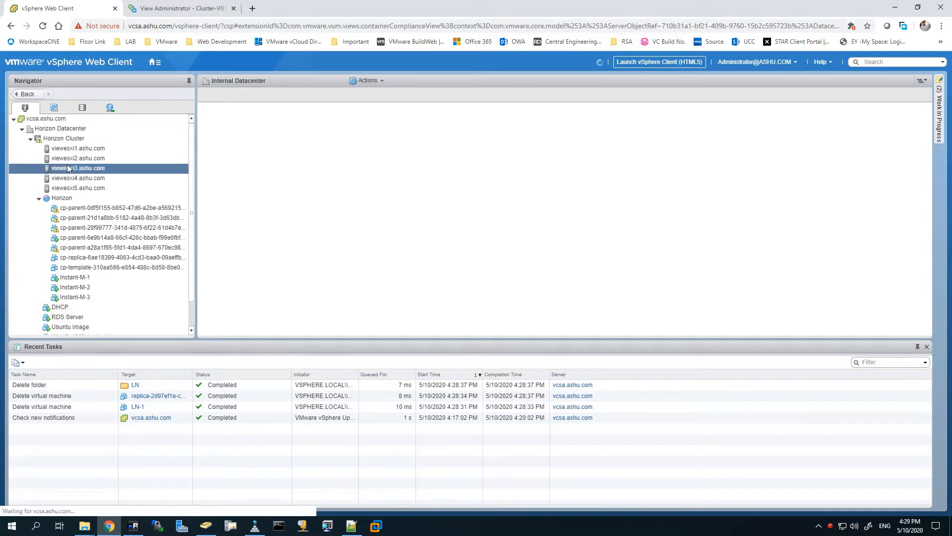
Step: Review the powered-off Win10_1903_Linked_Image VM summary, then return to the Horizon desktop pools page
{"action": "left_click", "coordinate": [68, 140]}
{"action": "left_click", "coordinate": [168, 8]}
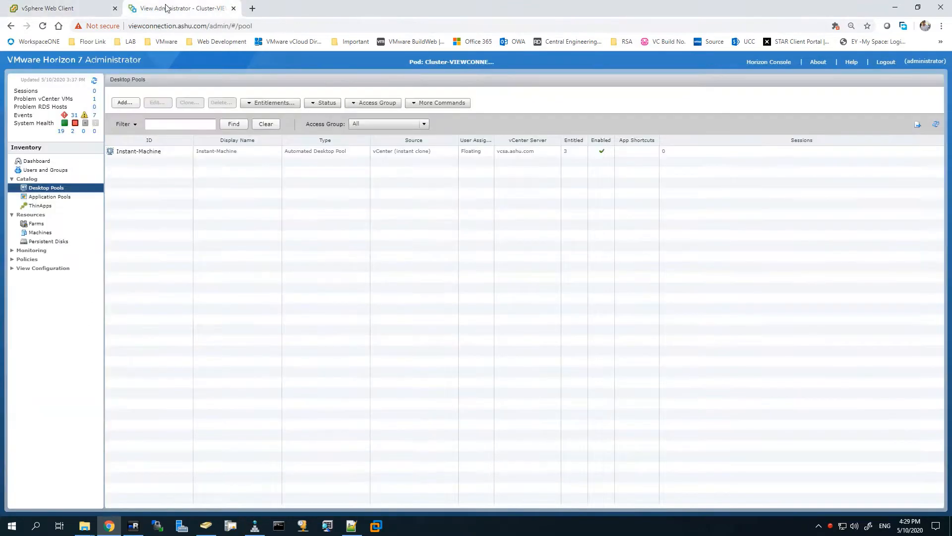
{"action": "left_click", "coordinate": [79, 9]}
{"action": "scroll", "coordinate": [63, 281], "scroll_direction": "down", "scroll_amount": 1}
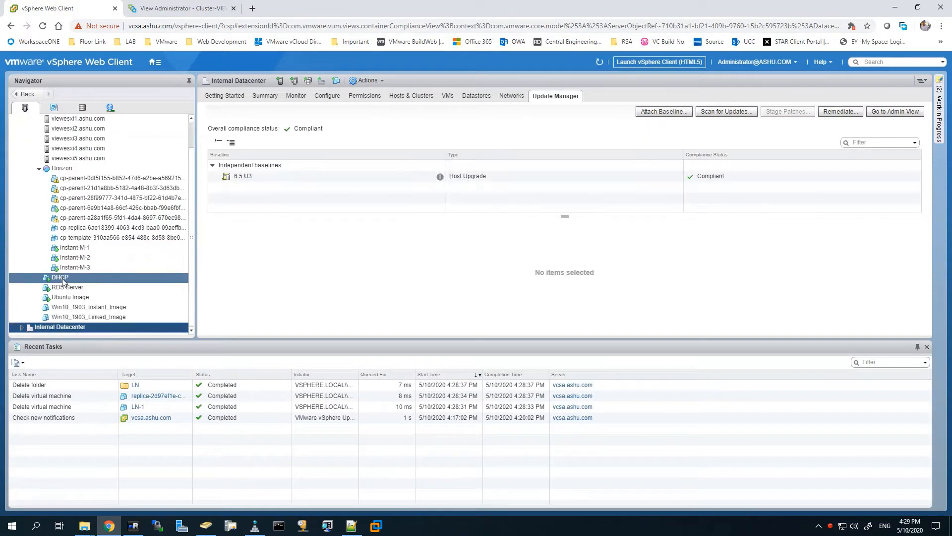
{"action": "left_click", "coordinate": [92, 317]}
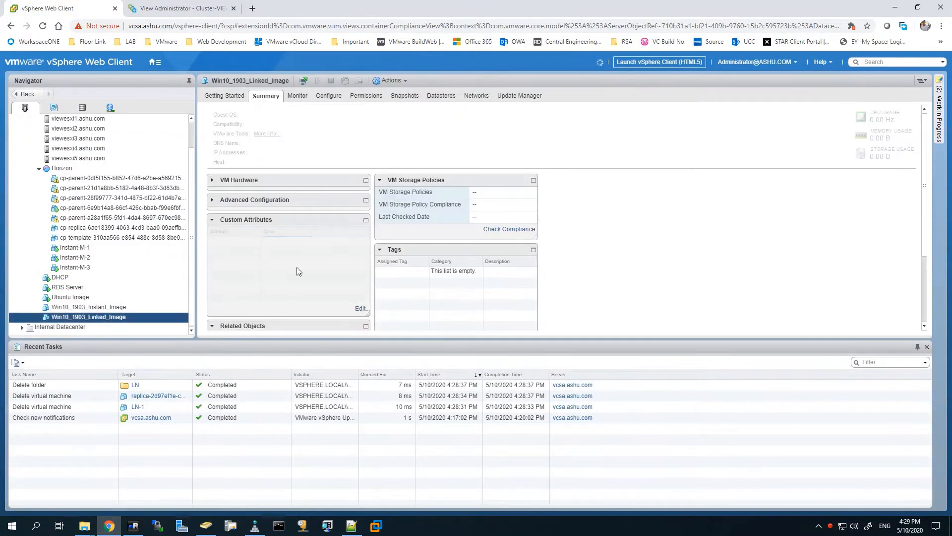
{"action": "left_click", "coordinate": [178, 11]}
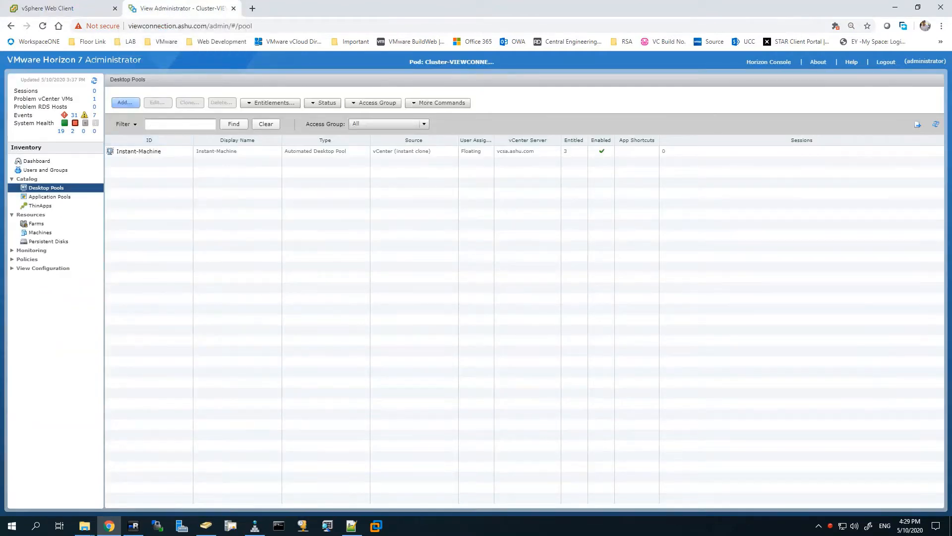
Step: Start a new automated desktop pool with floating assignment and View Composer linked clones
{"action": "left_click", "coordinate": [125, 102]}
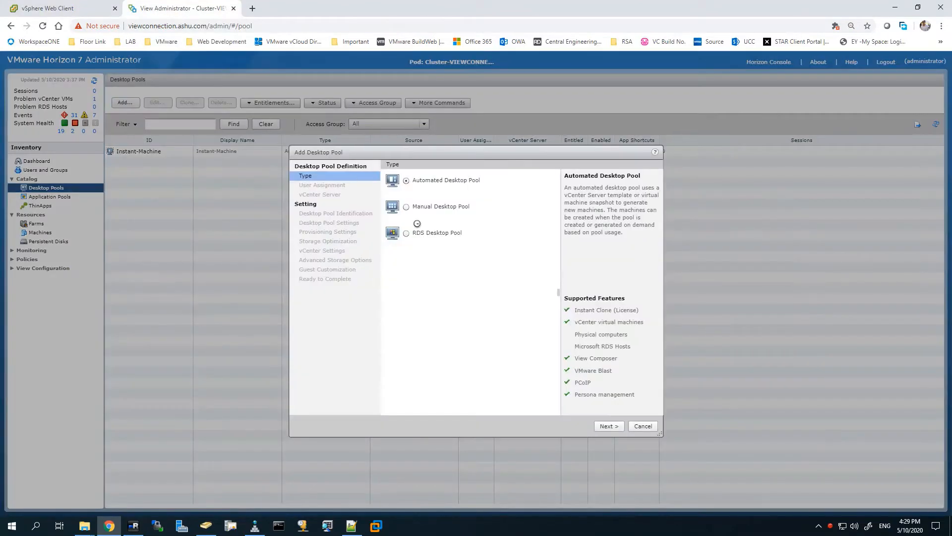
{"action": "left_click", "coordinate": [607, 426]}
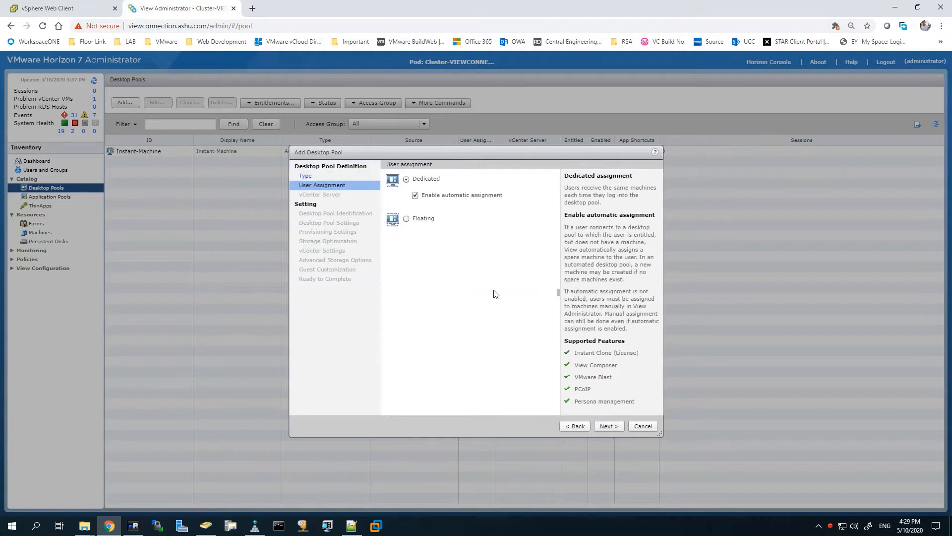
{"action": "left_click", "coordinate": [411, 219]}
{"action": "left_click", "coordinate": [609, 427]}
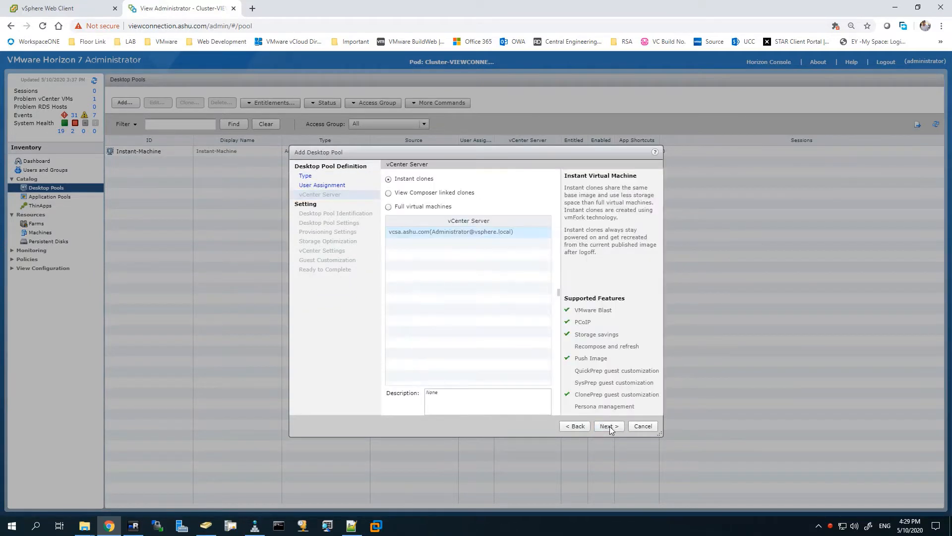
{"action": "left_click", "coordinate": [434, 194]}
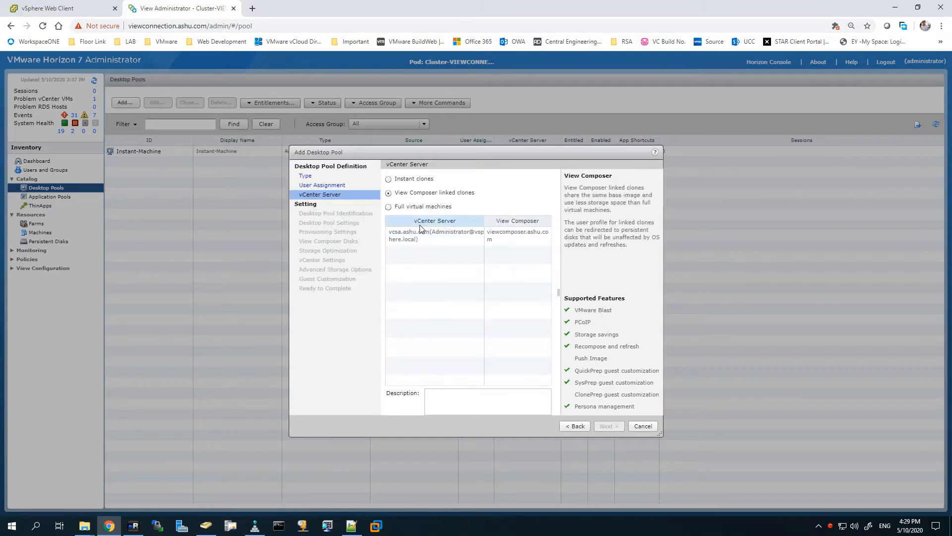
{"action": "left_click", "coordinate": [607, 425]}
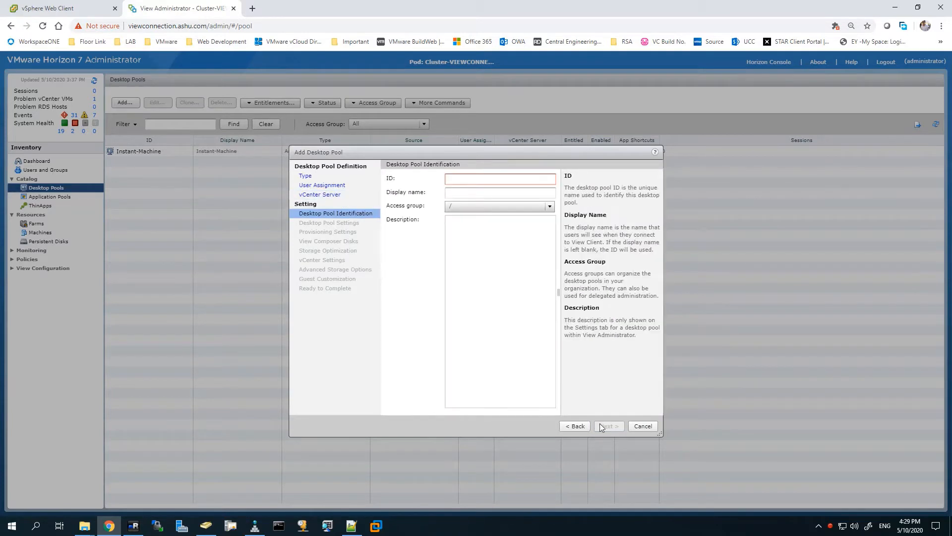
Step: Set the pool ID and display name to Linked-Machine, with access group Linked_Access_Group
{"action": "left_click", "coordinate": [487, 179]}
{"action": "type", "text": "Linked-"}
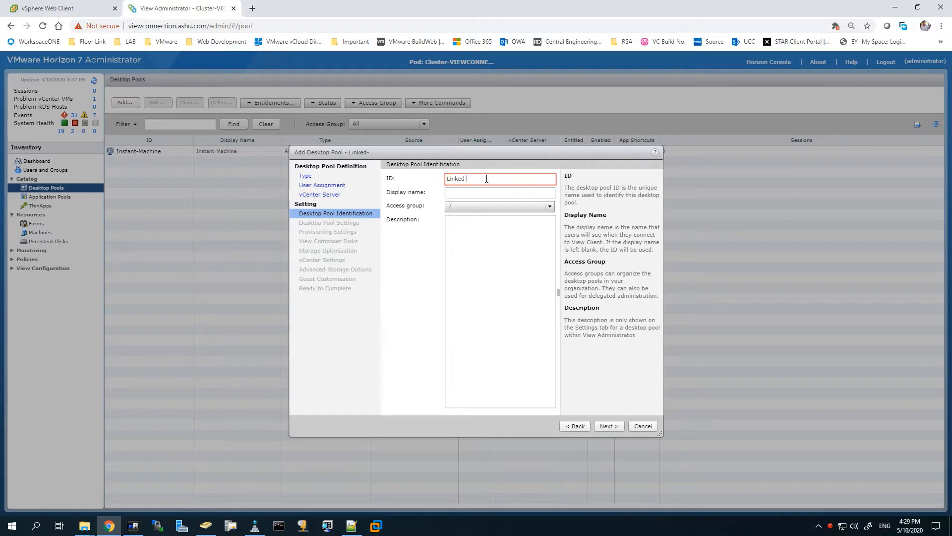
{"action": "type", "text": "Machine"}
{"action": "key", "text": "ctrl+a"}
{"action": "key", "text": "ctrl+c"}
{"action": "key", "text": "Tab"}
{"action": "key", "text": "ctrl+v"}
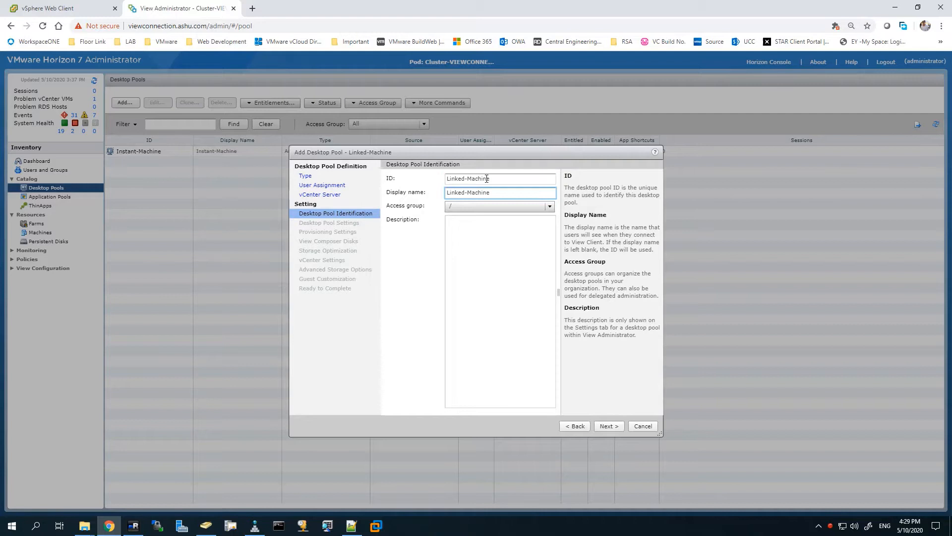
{"action": "left_click", "coordinate": [475, 205]}
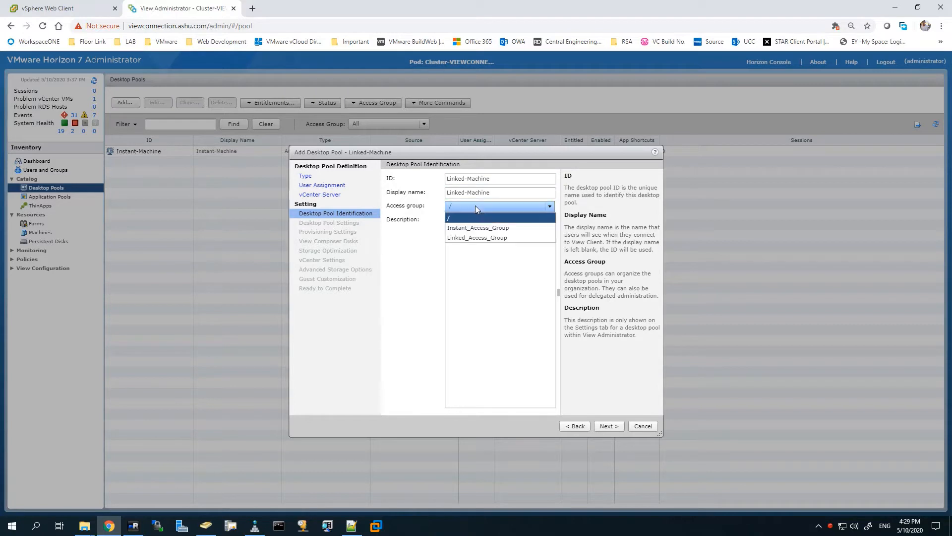
{"action": "left_click", "coordinate": [477, 237]}
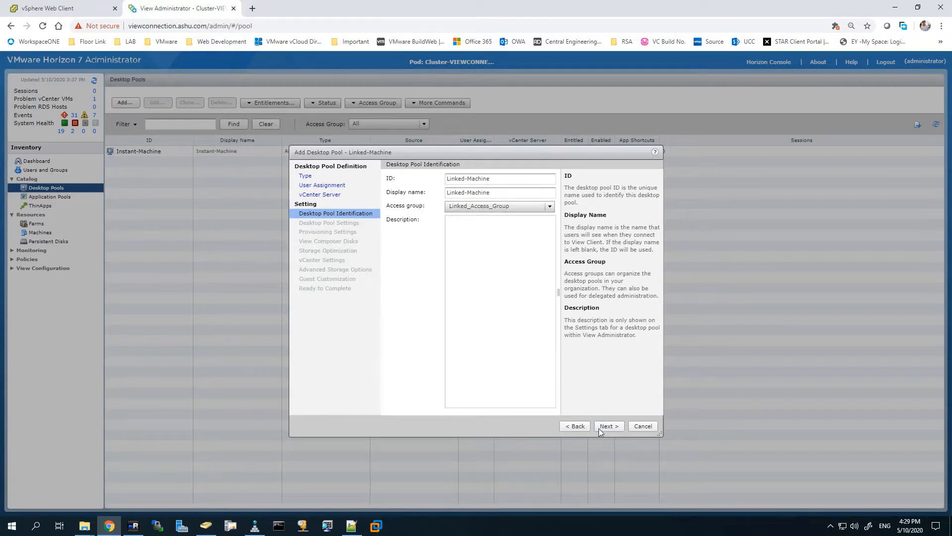
{"action": "left_click", "coordinate": [607, 426]}
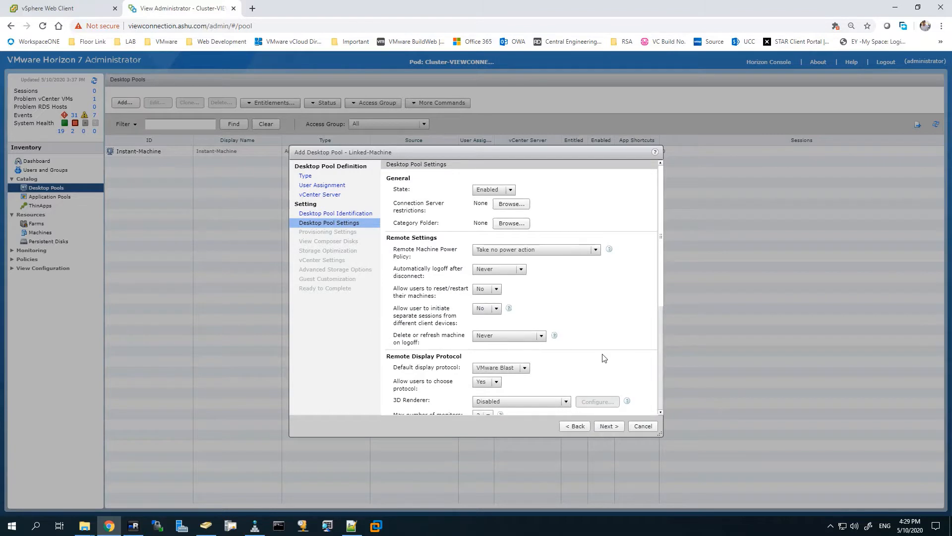
Step: Keep the default desktop pool settings and continue to provisioning
{"action": "scroll", "coordinate": [549, 339], "scroll_direction": "down", "scroll_amount": 5}
{"action": "scroll", "coordinate": [522, 349], "scroll_direction": "down", "scroll_amount": 4}
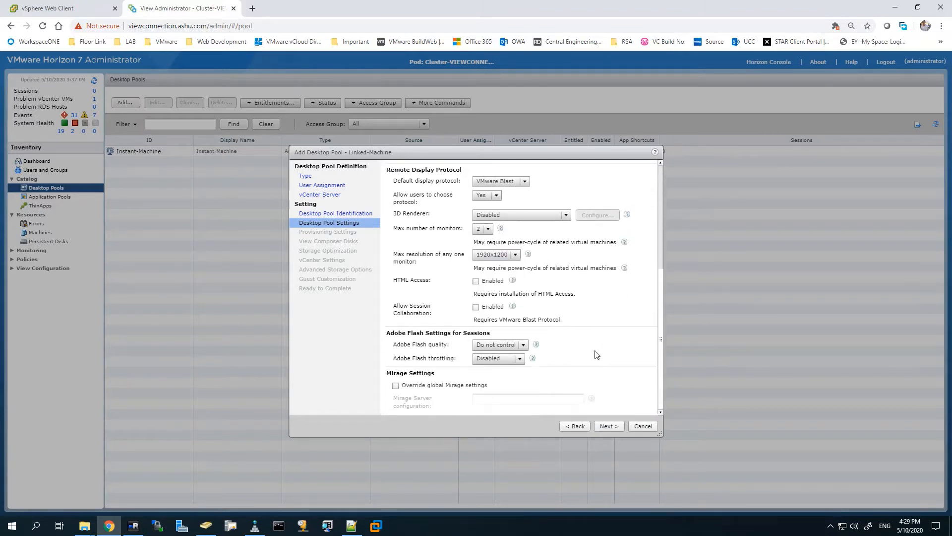
{"action": "left_click", "coordinate": [606, 426]}
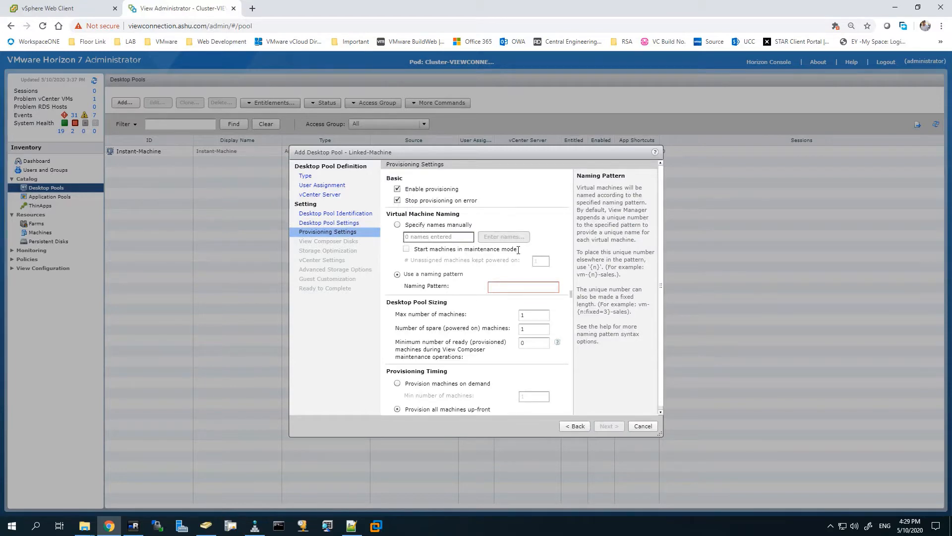
{"action": "left_click", "coordinate": [99, 11]}
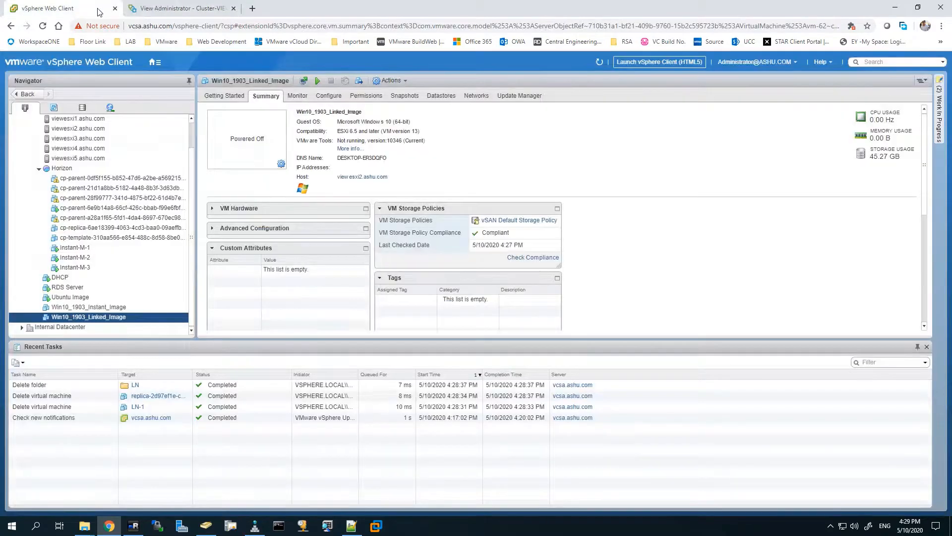
{"action": "left_click", "coordinate": [171, 9]}
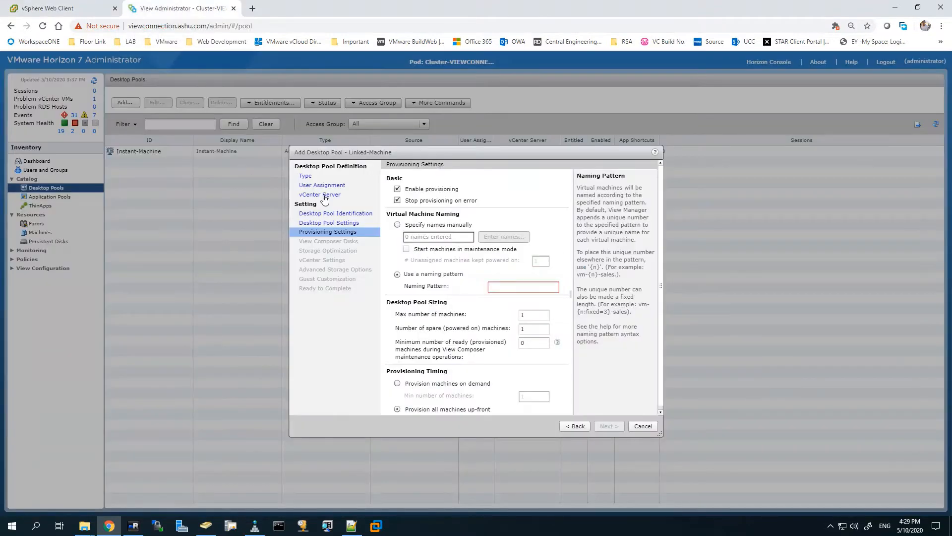
Step: Set the machine naming pattern to Linked-M- with a maximum of 3 machines
{"action": "left_click", "coordinate": [510, 285]}
{"action": "type", "text": "Linked-M-"}
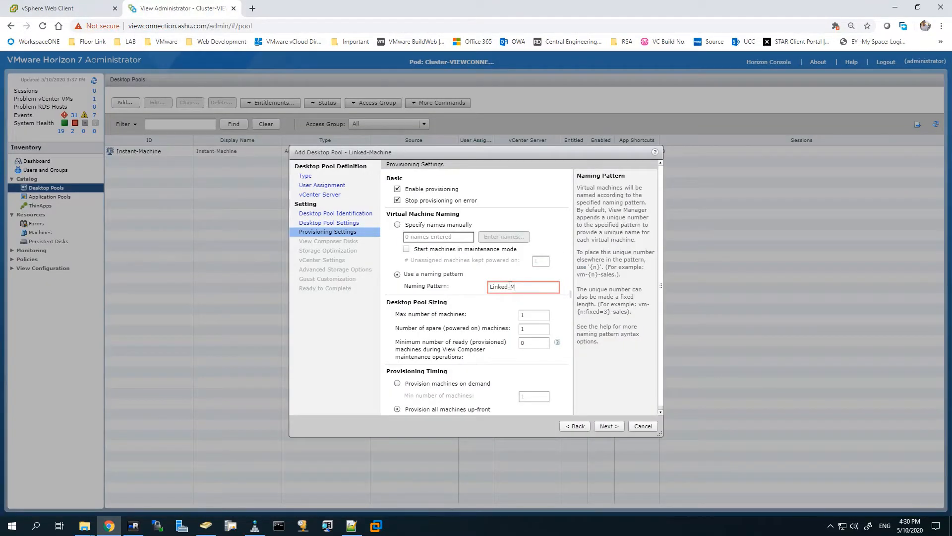
{"action": "left_click", "coordinate": [534, 316]}
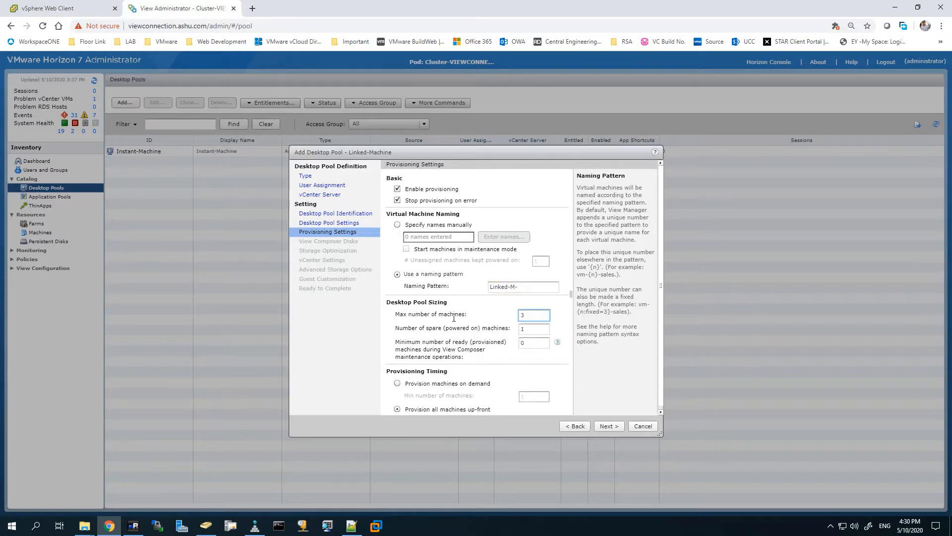
{"action": "scroll", "coordinate": [614, 387], "scroll_direction": "down", "scroll_amount": 2}
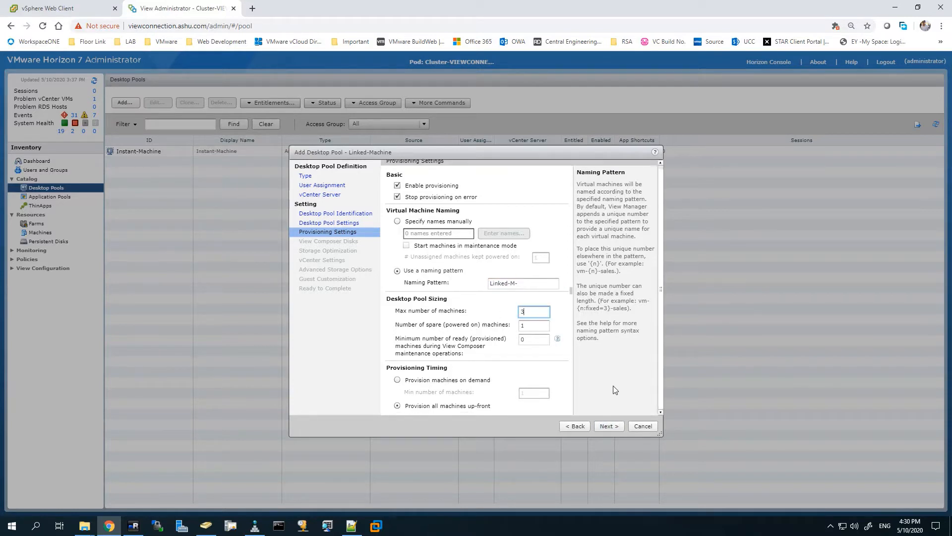
{"action": "left_click", "coordinate": [603, 428]}
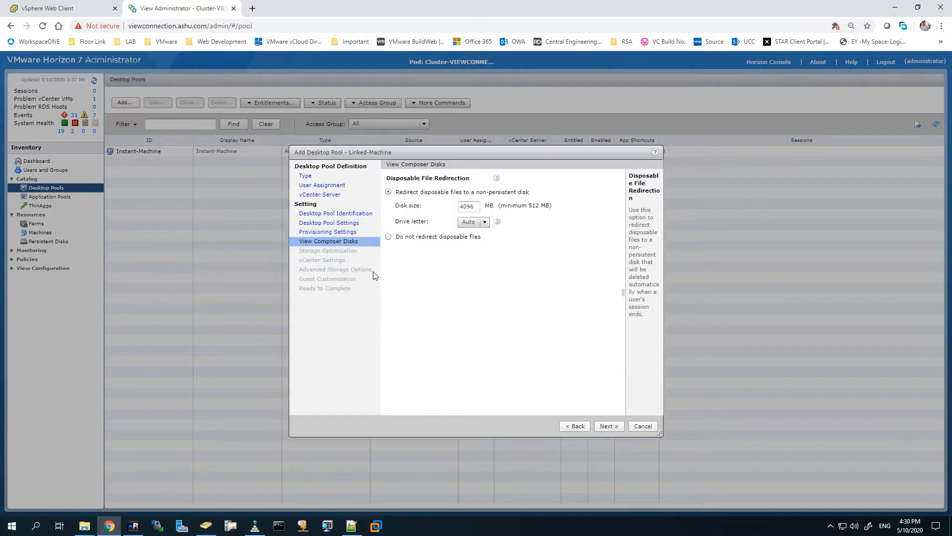
Step: Choose not to redirect disposable files and use VMware Virtual SAN storage
{"action": "left_click", "coordinate": [389, 237]}
{"action": "left_click", "coordinate": [605, 426]}
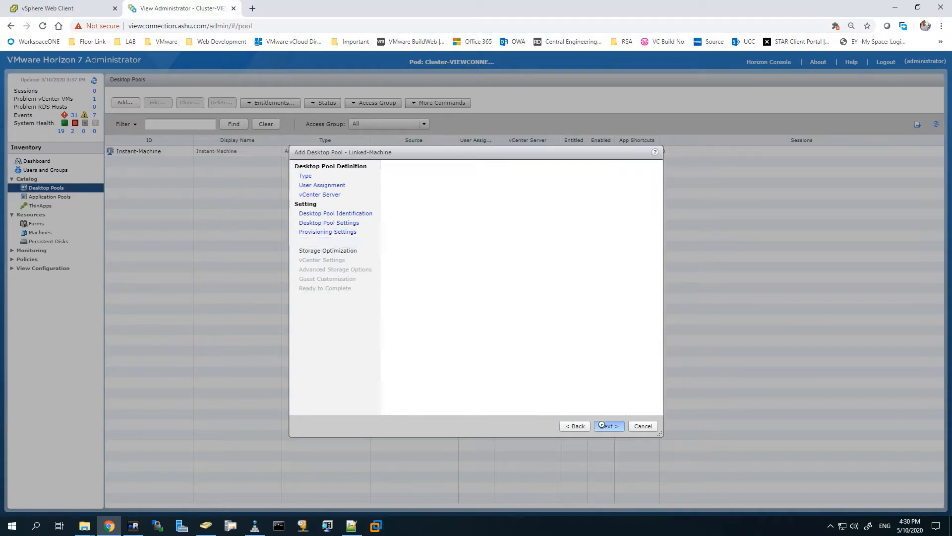
{"action": "left_click", "coordinate": [397, 190]}
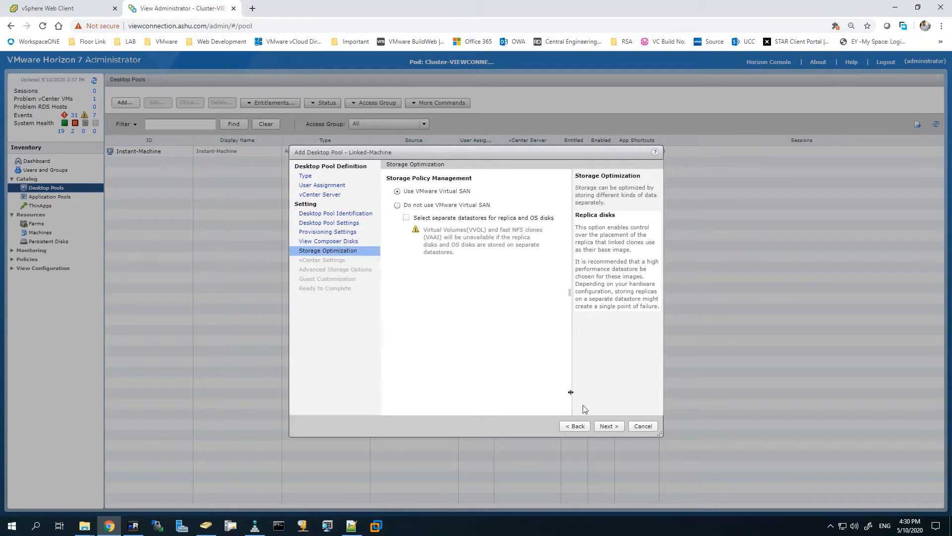
{"action": "left_click", "coordinate": [610, 426]}
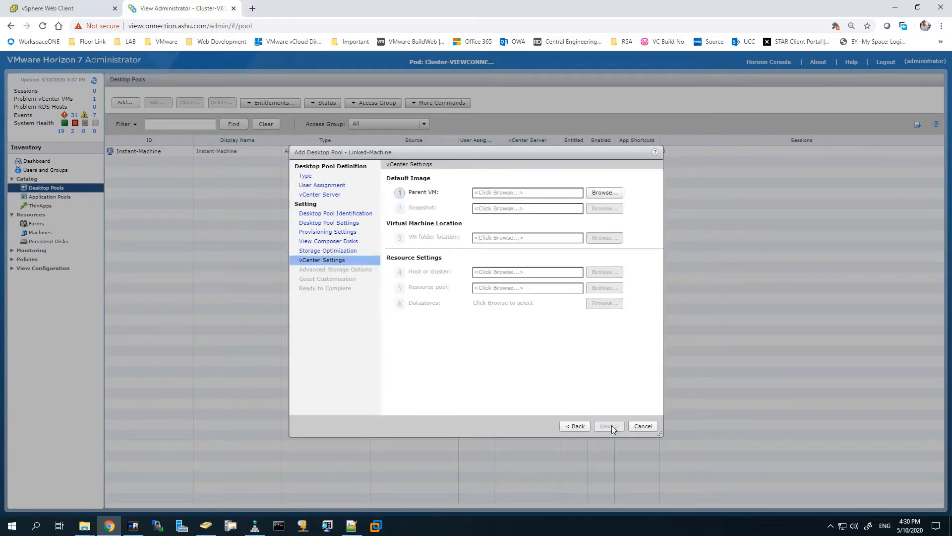
Step: Set parent VM Win10_1903_Linked_Image with snapshot Linked-Snapshot-1 as the default image
{"action": "left_click", "coordinate": [606, 193]}
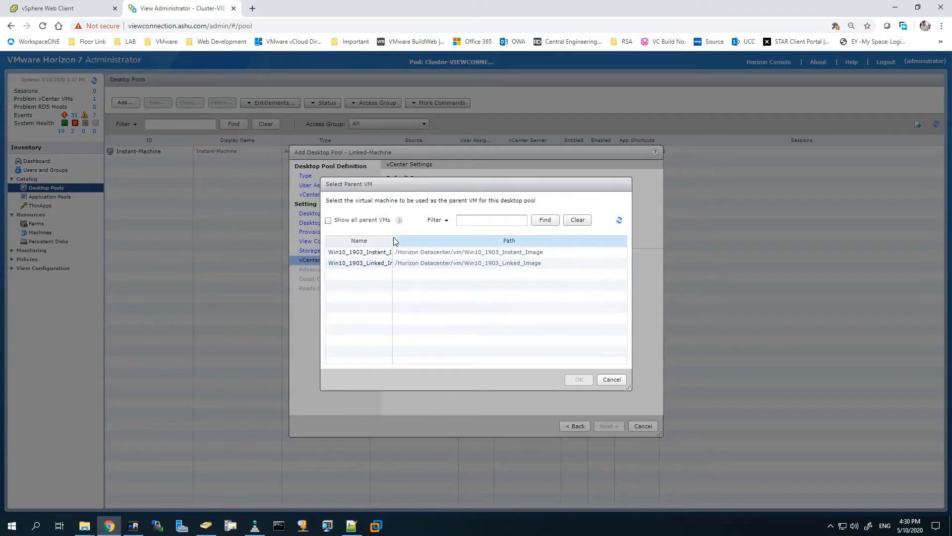
{"action": "left_click_drag", "start_coordinate": [393, 241], "coordinate": [452, 242]}
{"action": "left_click", "coordinate": [371, 263]}
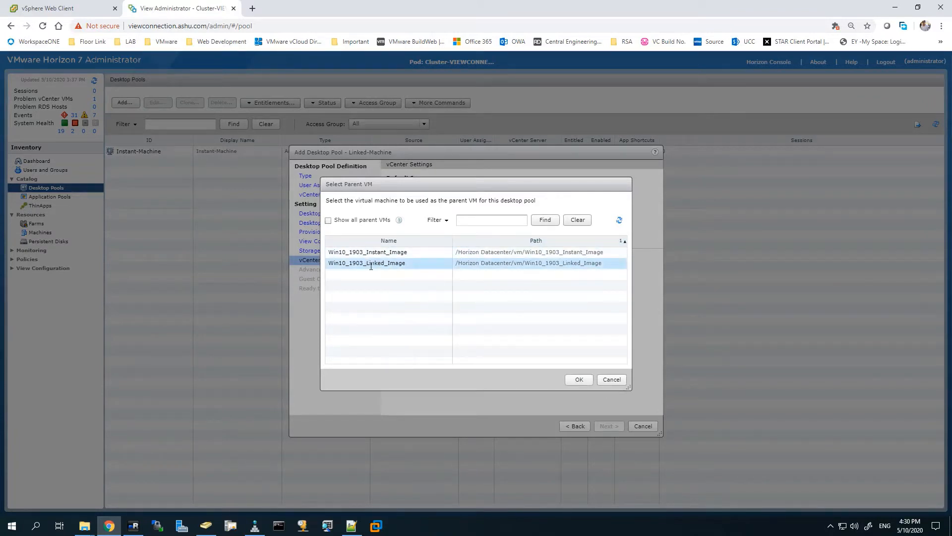
{"action": "left_click", "coordinate": [583, 381]}
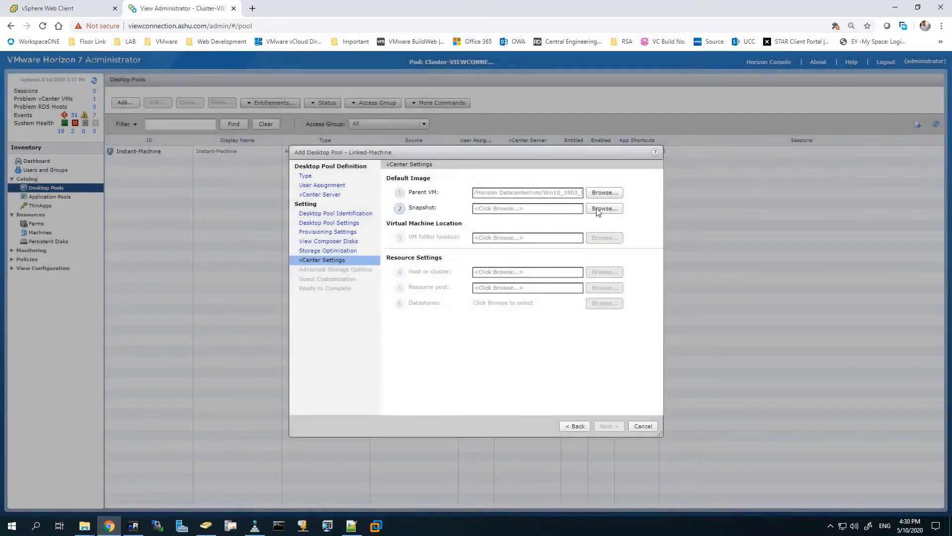
{"action": "left_click", "coordinate": [597, 209]}
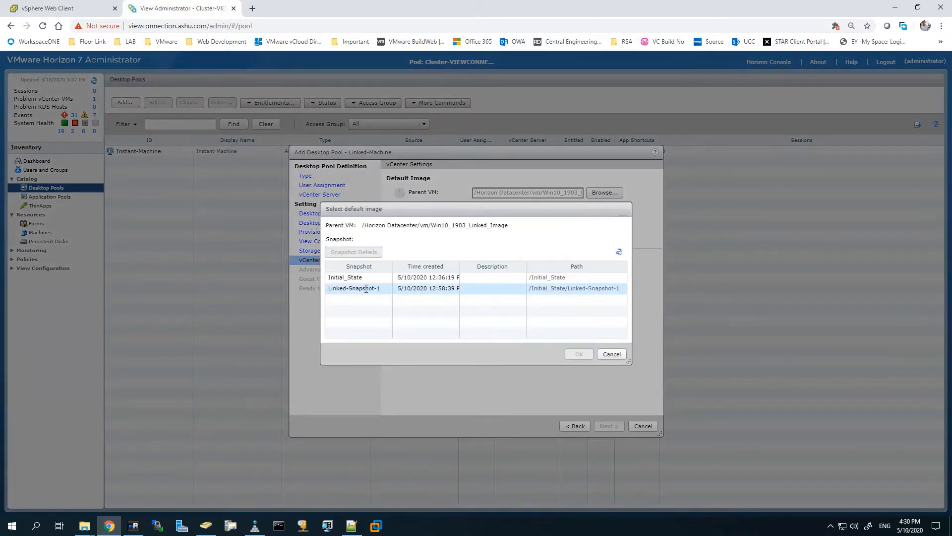
{"action": "left_click", "coordinate": [357, 288]}
{"action": "left_click", "coordinate": [578, 354]}
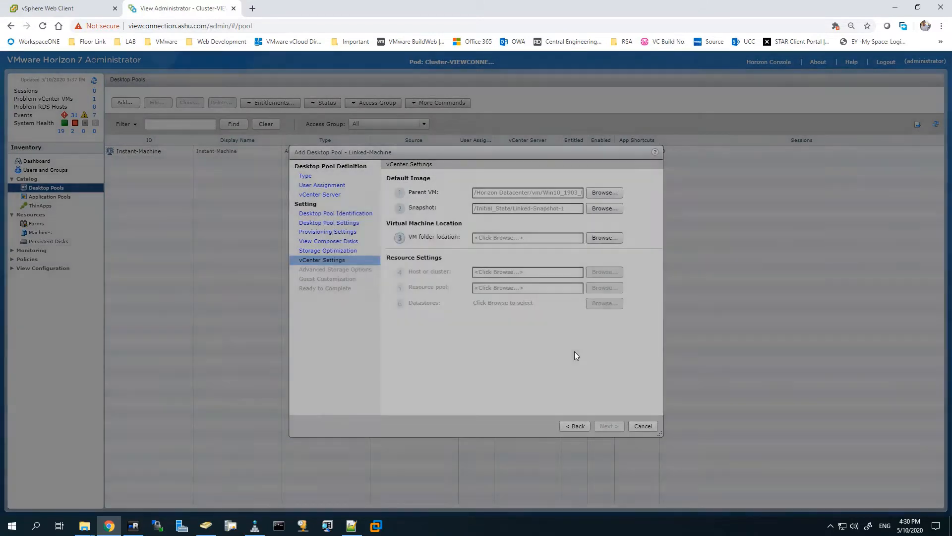
Step: Place the clones in the vm folder, on Horizon Cluster, in the Horizon resource pool
{"action": "left_click", "coordinate": [604, 238]}
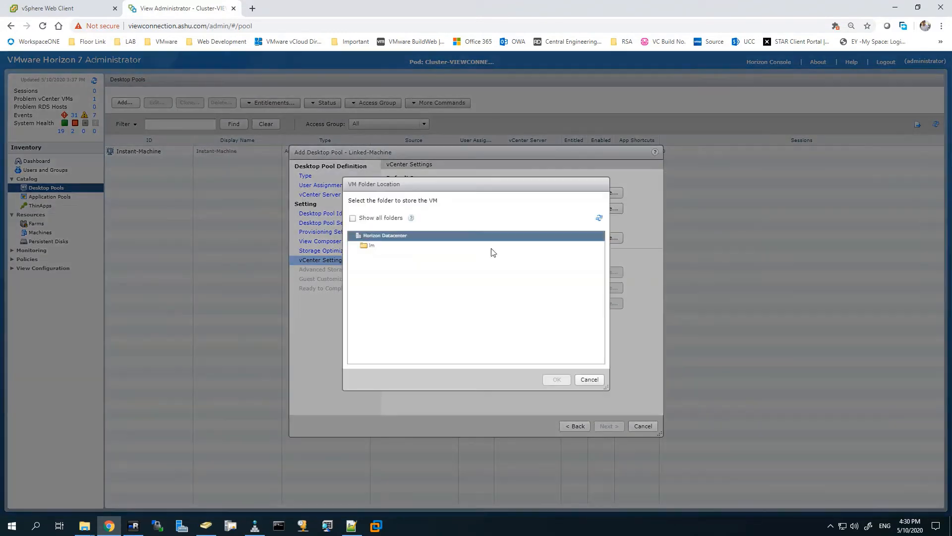
{"action": "left_click", "coordinate": [371, 245]}
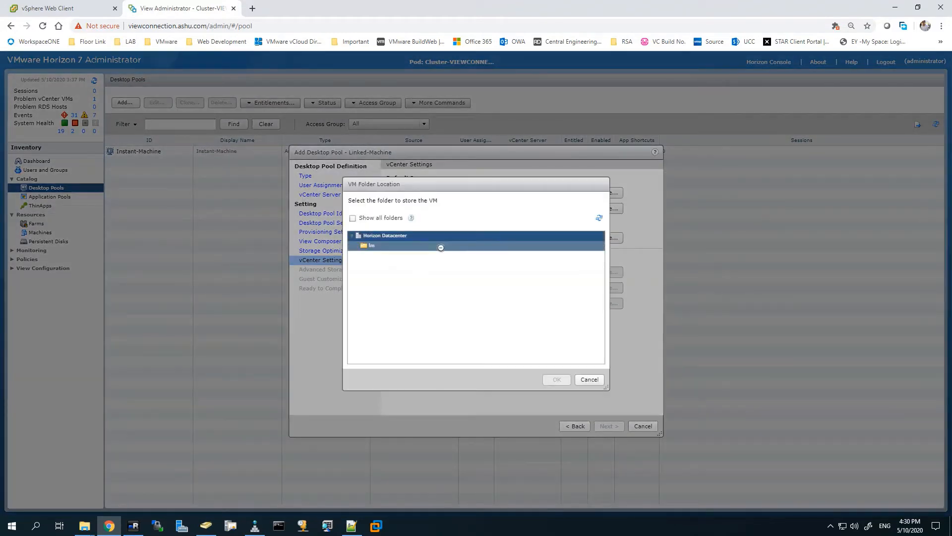
{"action": "left_click", "coordinate": [555, 379]}
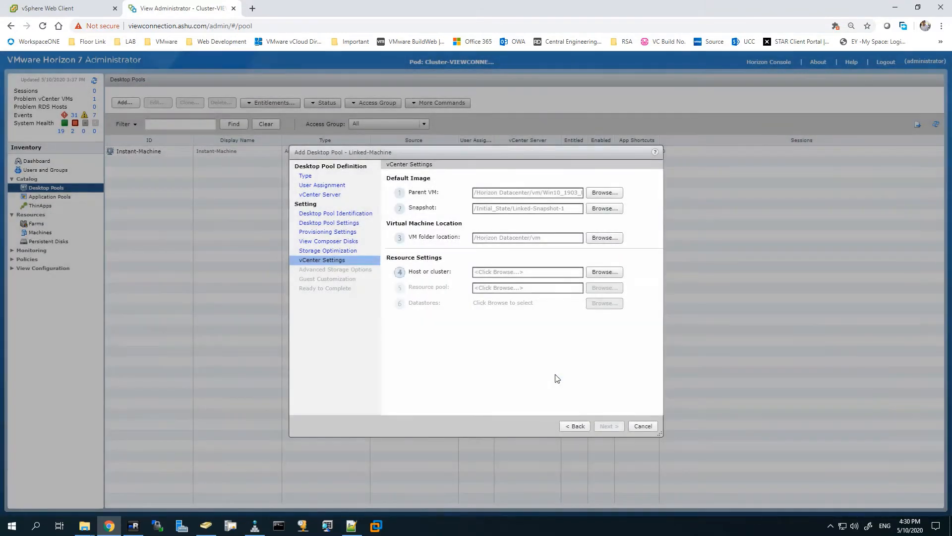
{"action": "left_click", "coordinate": [604, 272]}
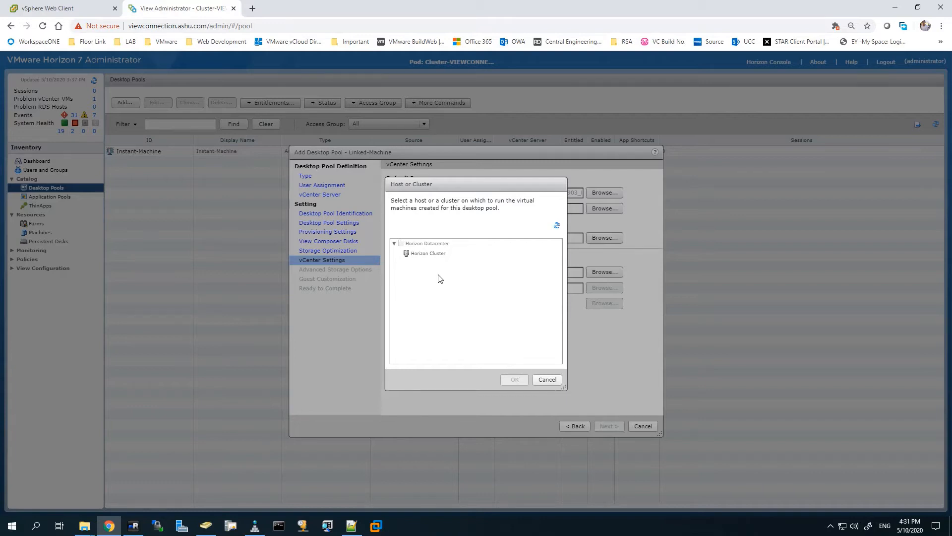
{"action": "left_click", "coordinate": [430, 254]}
{"action": "left_click", "coordinate": [514, 379]}
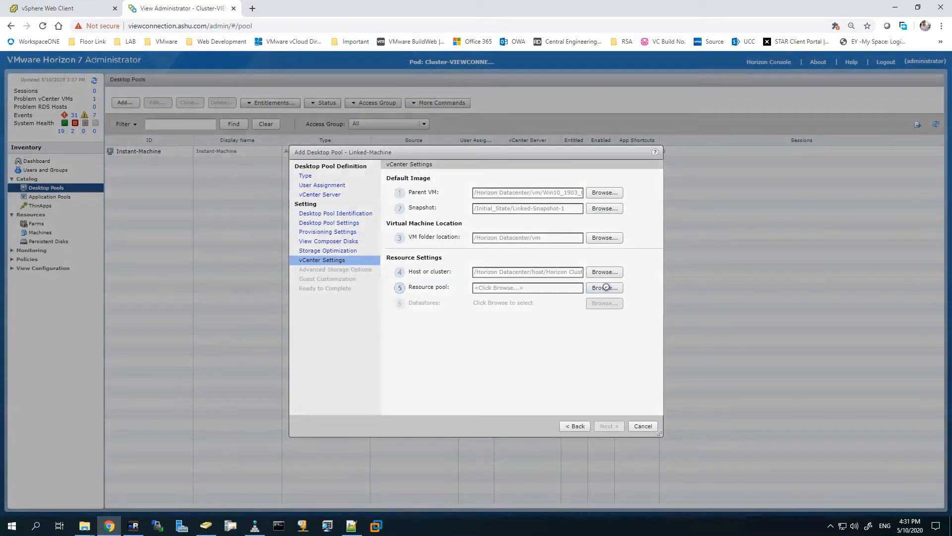
{"action": "left_click", "coordinate": [605, 288]}
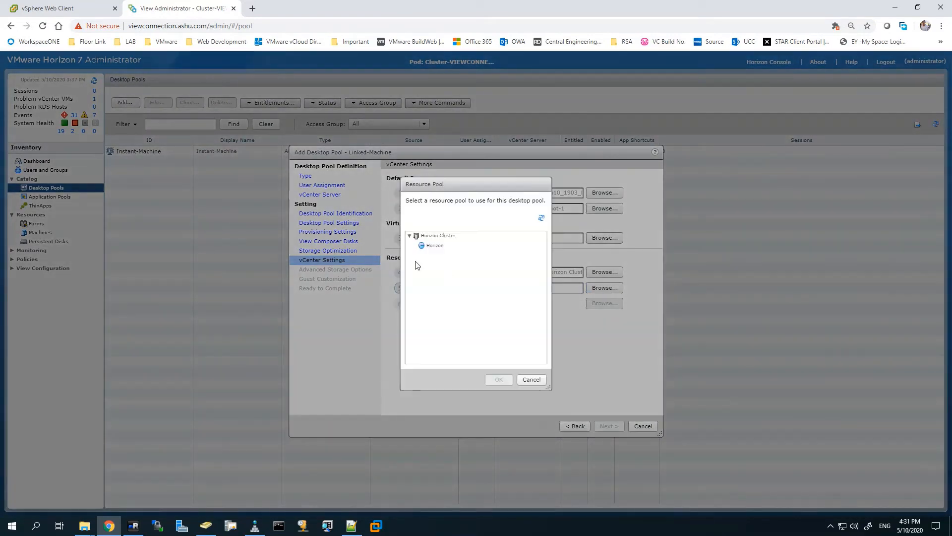
{"action": "left_click", "coordinate": [431, 245]}
{"action": "left_click", "coordinate": [492, 378]}
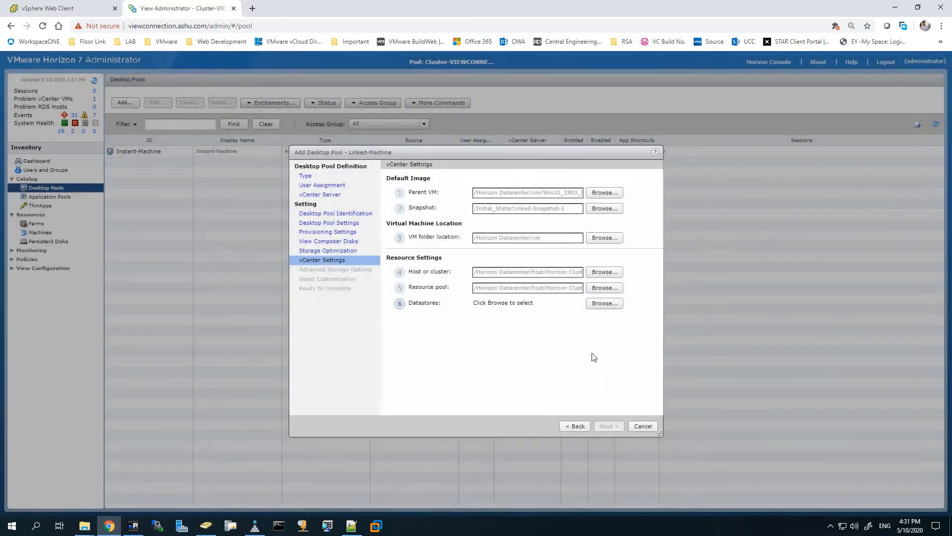
Step: Store the linked clones on Horizon_Datastore and advance through Advanced Storage Options
{"action": "left_click", "coordinate": [601, 302]}
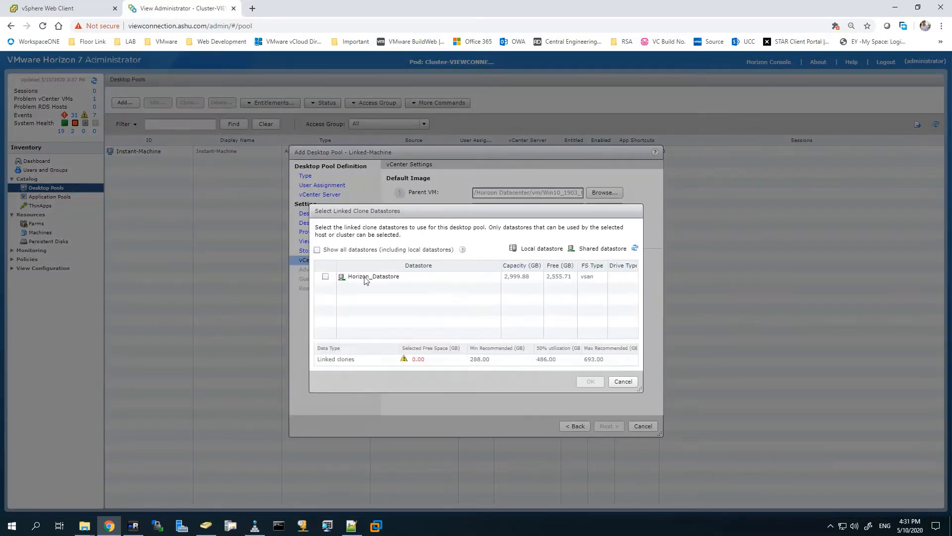
{"action": "left_click", "coordinate": [326, 277]}
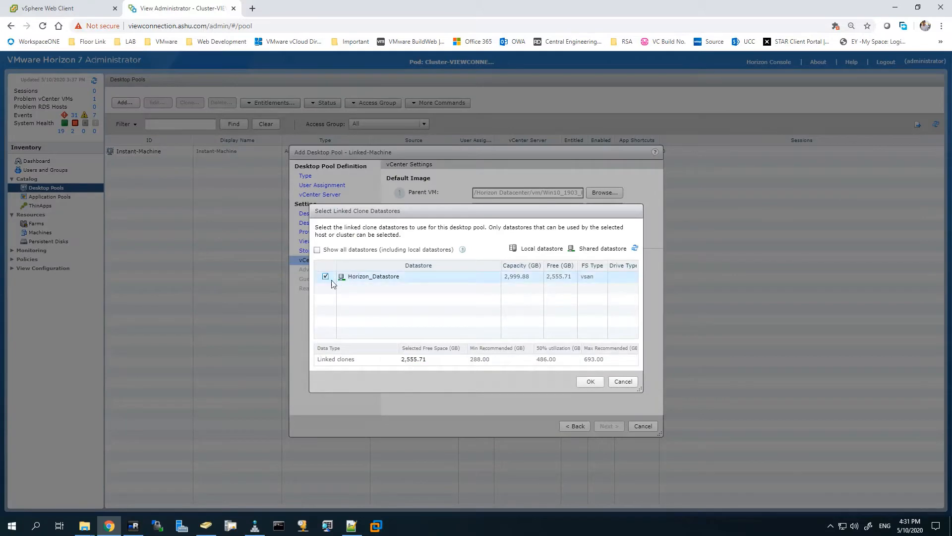
{"action": "left_click", "coordinate": [590, 382]}
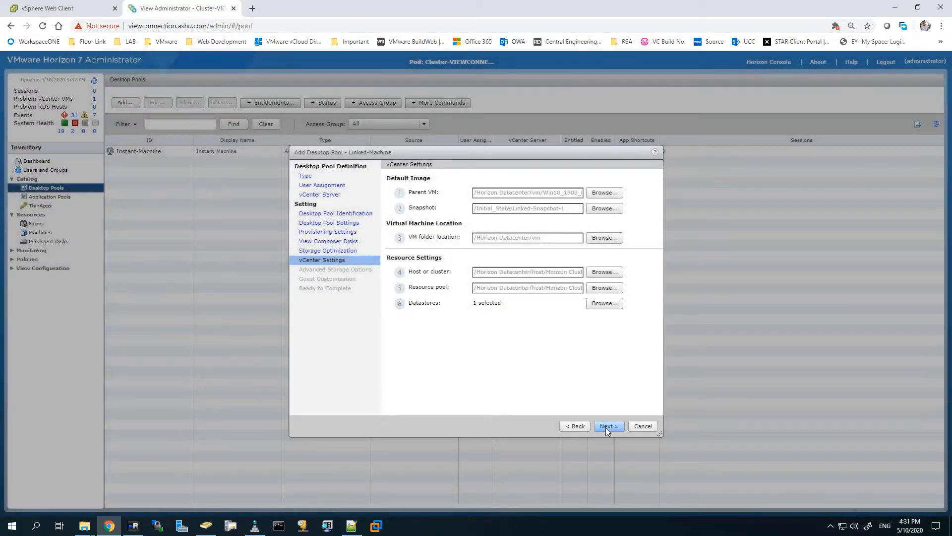
{"action": "left_click", "coordinate": [606, 426]}
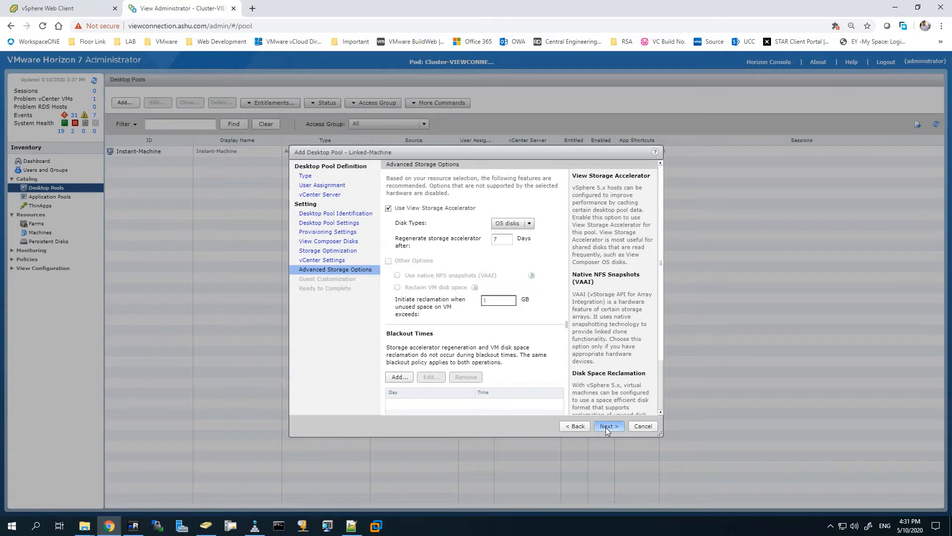
{"action": "left_click", "coordinate": [606, 427]}
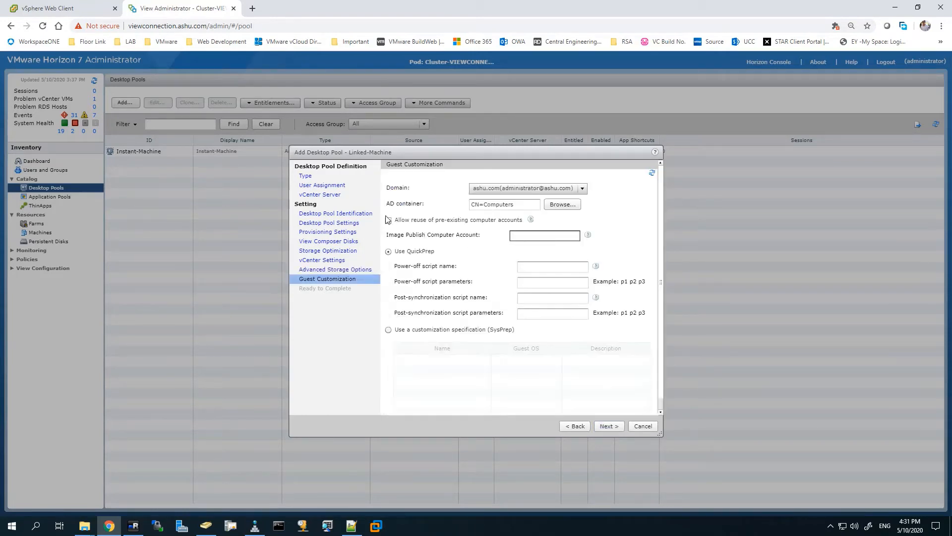
Step: Set the AD container to OU=Linked Machine Computers under ashu.com and finish creating Linked-Machine
{"action": "left_click", "coordinate": [562, 204]}
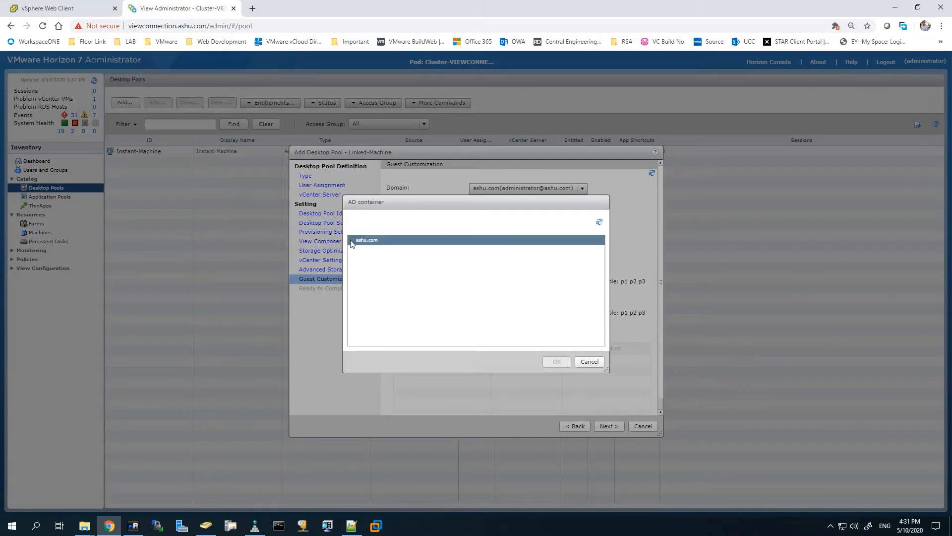
{"action": "left_click", "coordinate": [351, 239]}
{"action": "left_click", "coordinate": [454, 300]}
{"action": "scroll", "coordinate": [447, 309], "scroll_direction": "down", "scroll_amount": 2}
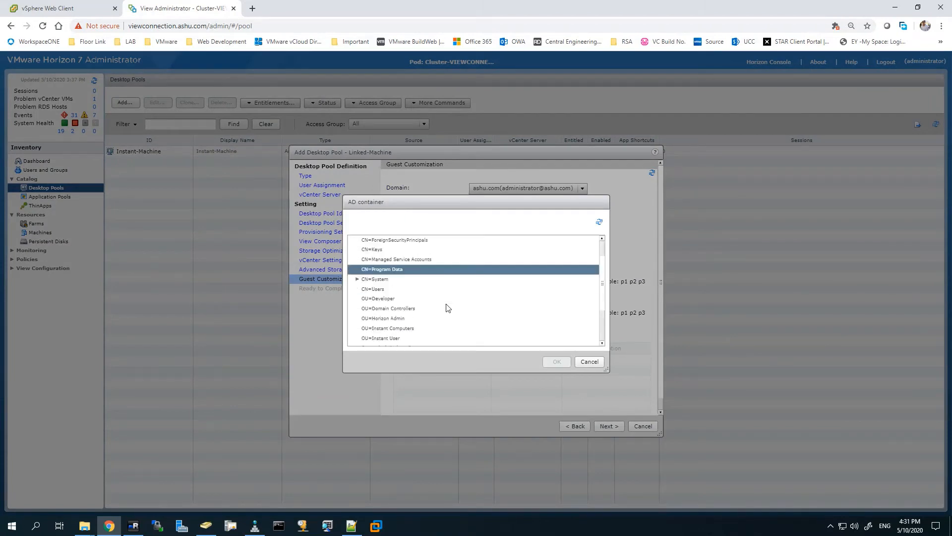
{"action": "left_click", "coordinate": [390, 318]}
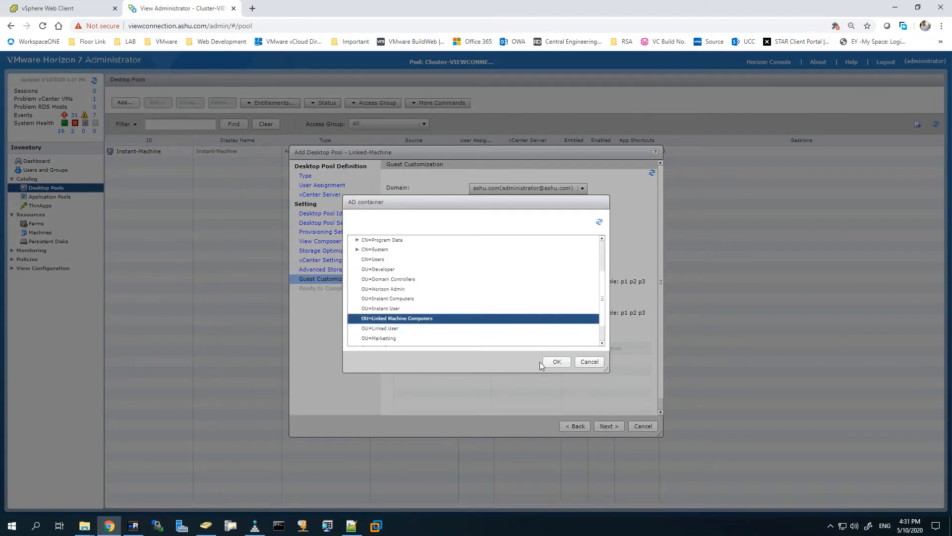
{"action": "left_click", "coordinate": [550, 361]}
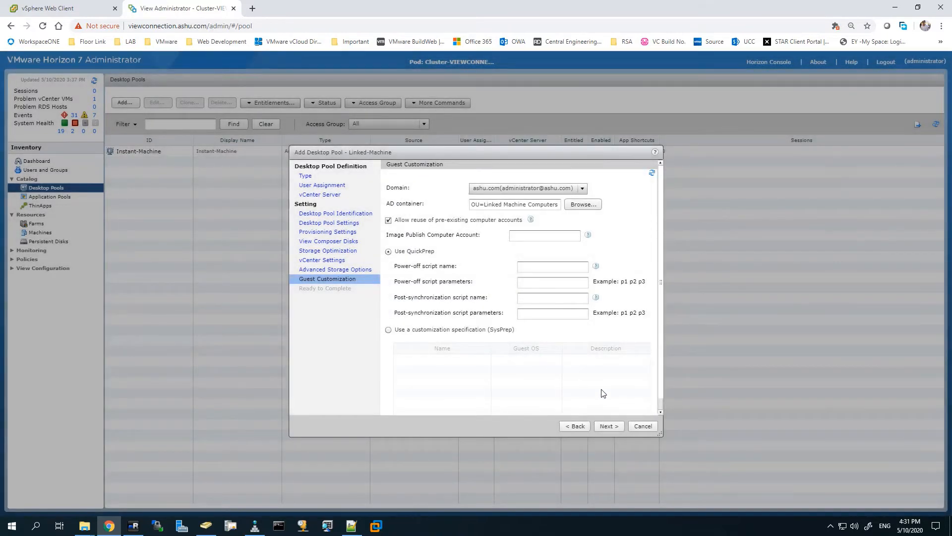
{"action": "left_click", "coordinate": [605, 429]}
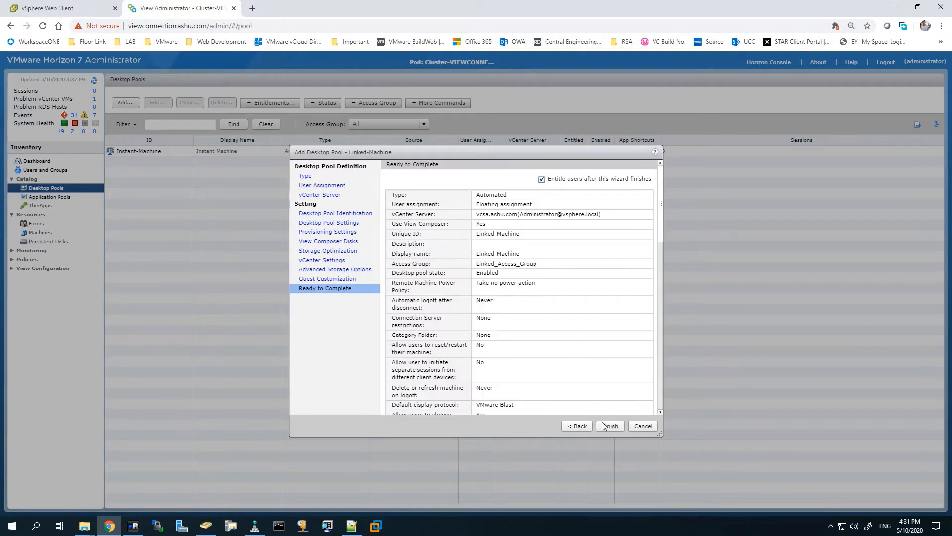
{"action": "left_click", "coordinate": [608, 427]}
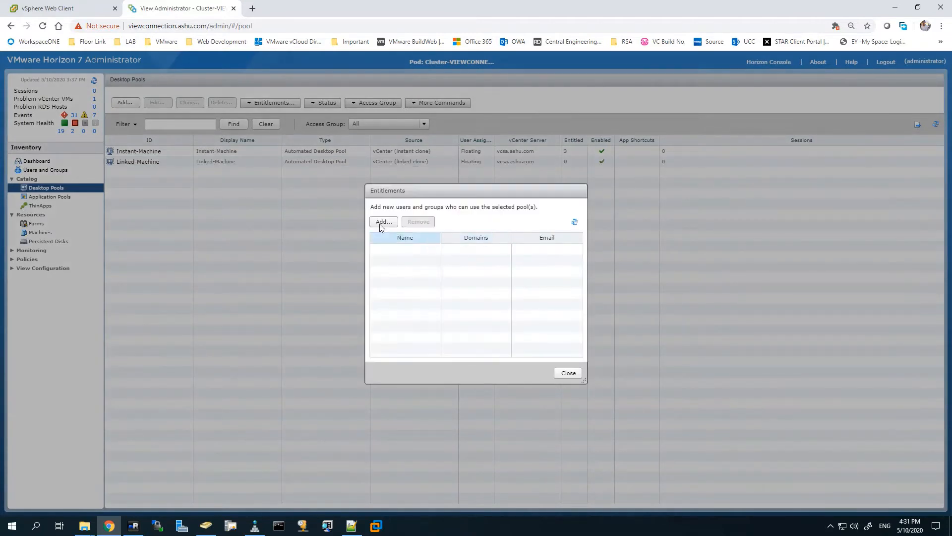
Step: Entitle the three linked users found by searching 'linked' to the pool
{"action": "left_click", "coordinate": [381, 222]}
{"action": "left_click", "coordinate": [474, 241]}
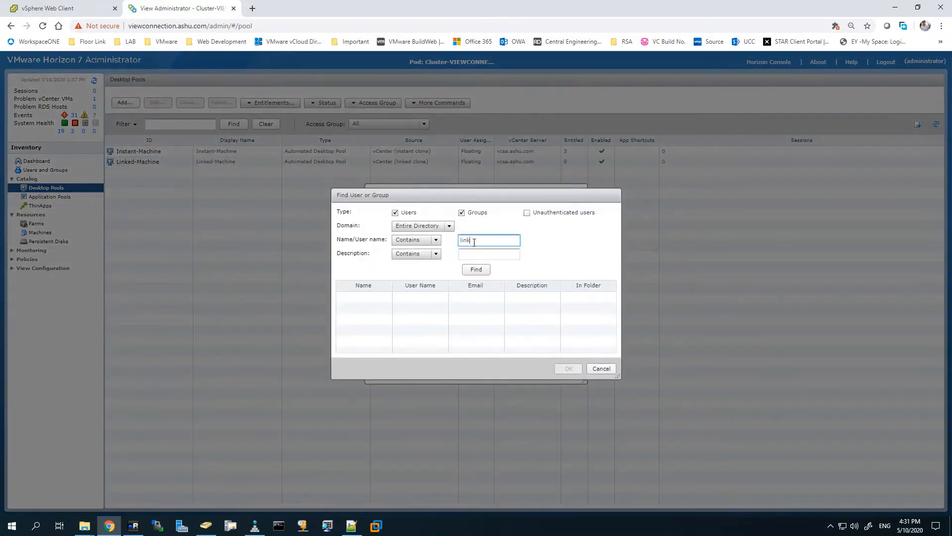
{"action": "left_click", "coordinate": [476, 269]}
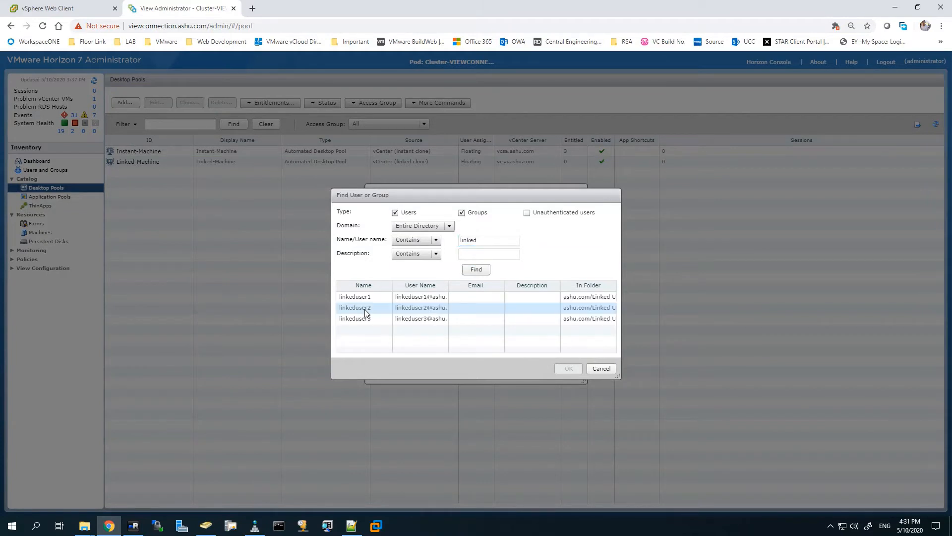
{"action": "left_click", "coordinate": [365, 311]}
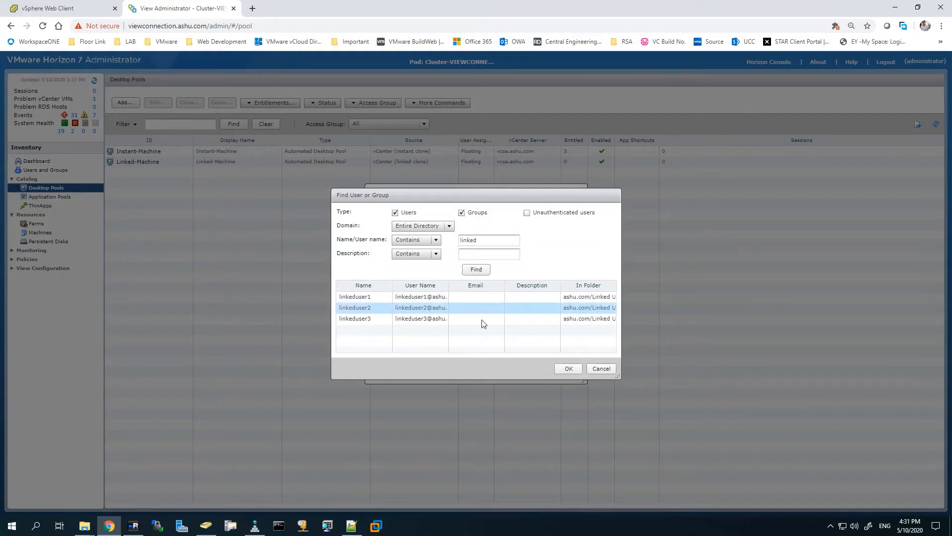
{"action": "left_click", "coordinate": [355, 299], "text": "ctrl"}
{"action": "left_click", "coordinate": [367, 318], "text": "ctrl"}
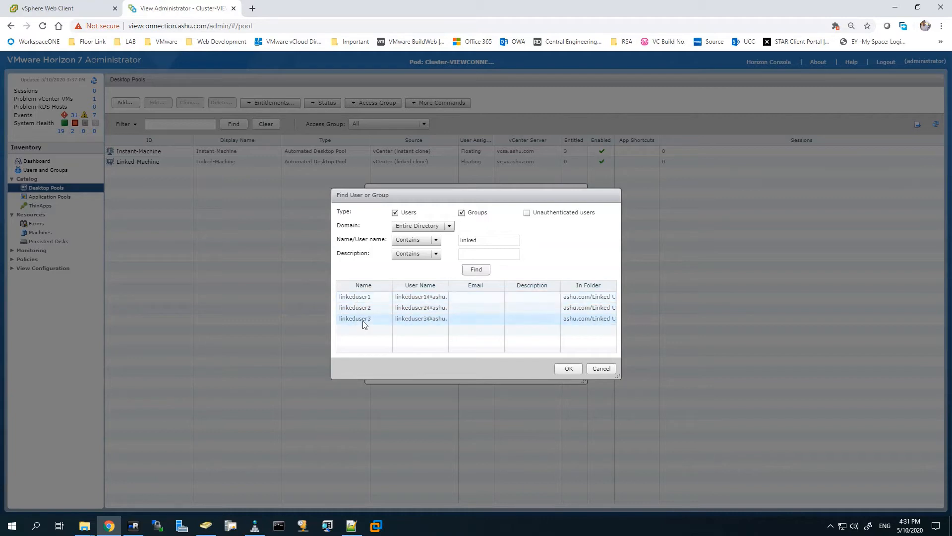
{"action": "left_click", "coordinate": [564, 369]}
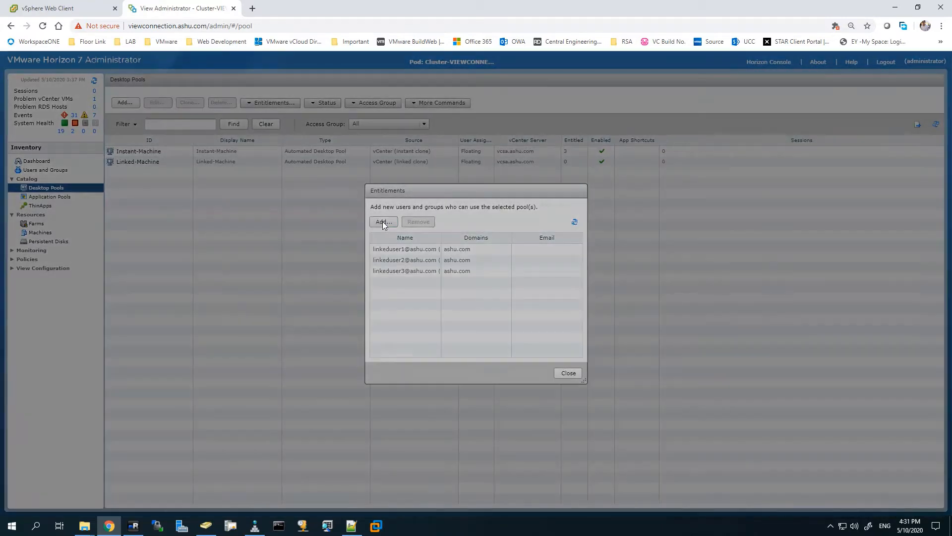
Step: Search 'admin', add the Administrators group as an entitlement, and close the Entitlements dialog
{"action": "left_click", "coordinate": [384, 222]}
{"action": "left_click", "coordinate": [475, 239]}
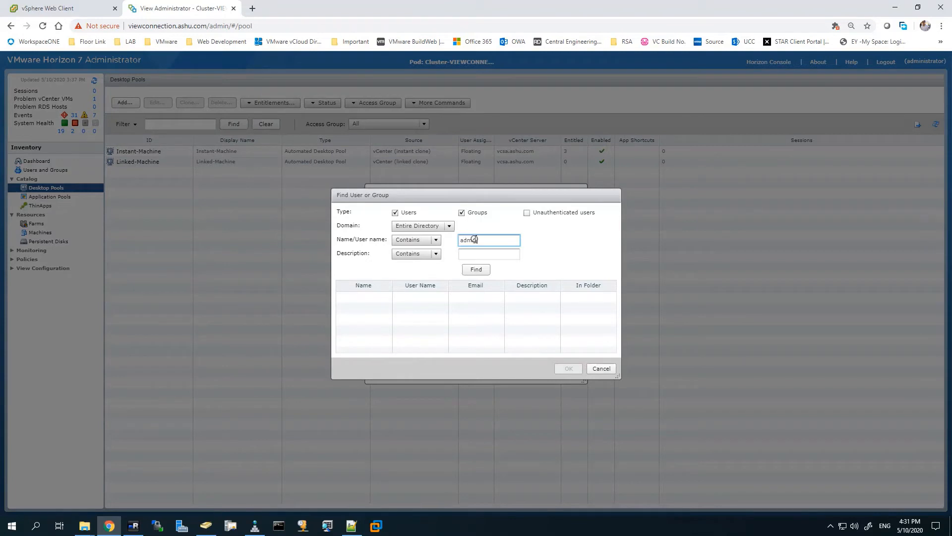
{"action": "type", "text": "admin"}
{"action": "left_click", "coordinate": [474, 269]}
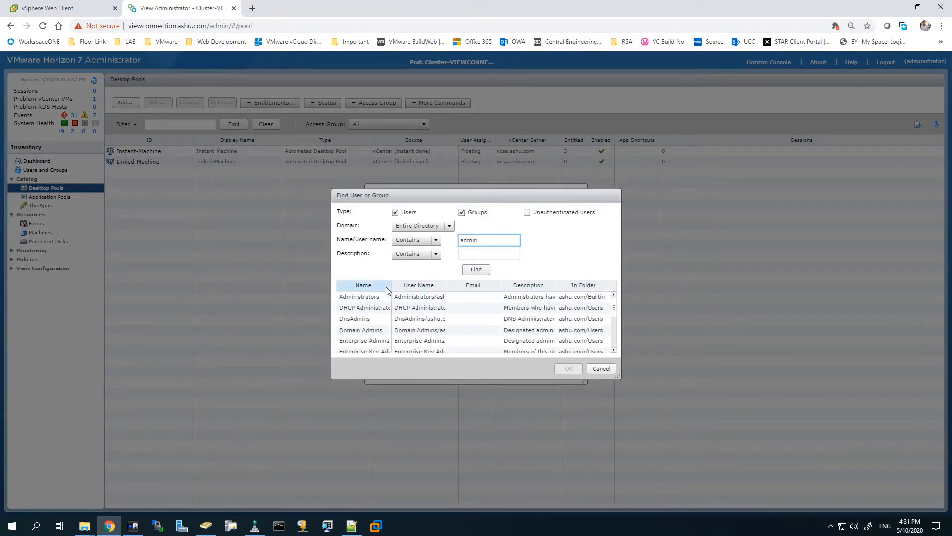
{"action": "left_click_drag", "start_coordinate": [392, 286], "coordinate": [418, 288]}
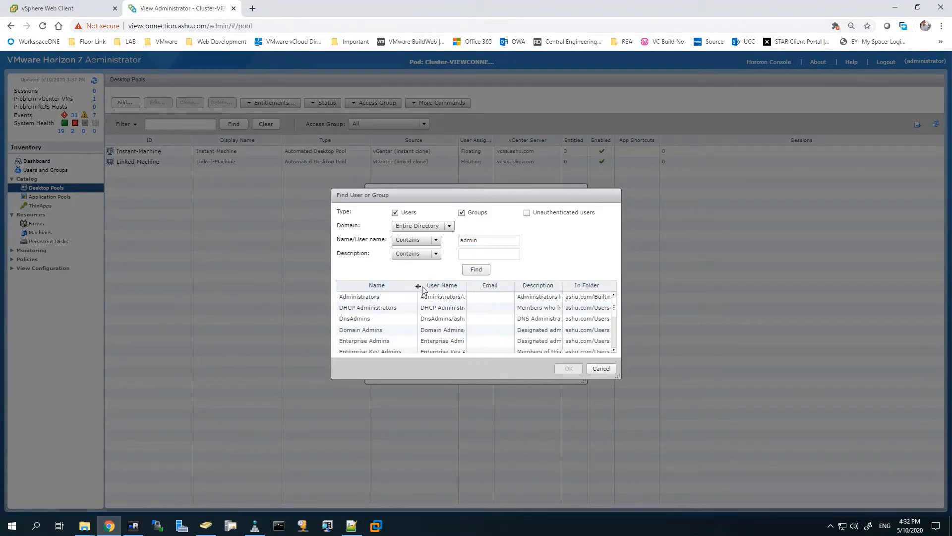
{"action": "left_click", "coordinate": [446, 298]}
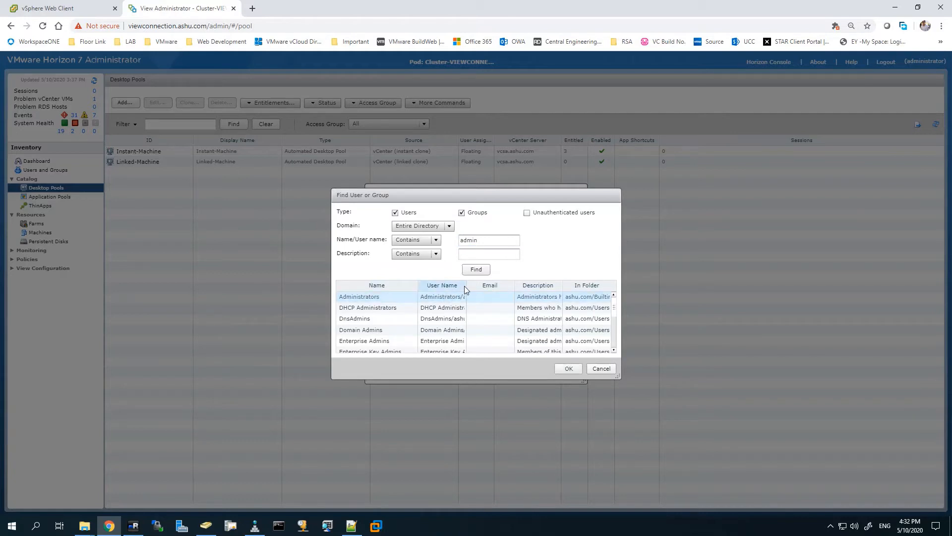
{"action": "left_click_drag", "start_coordinate": [466, 286], "coordinate": [475, 285]}
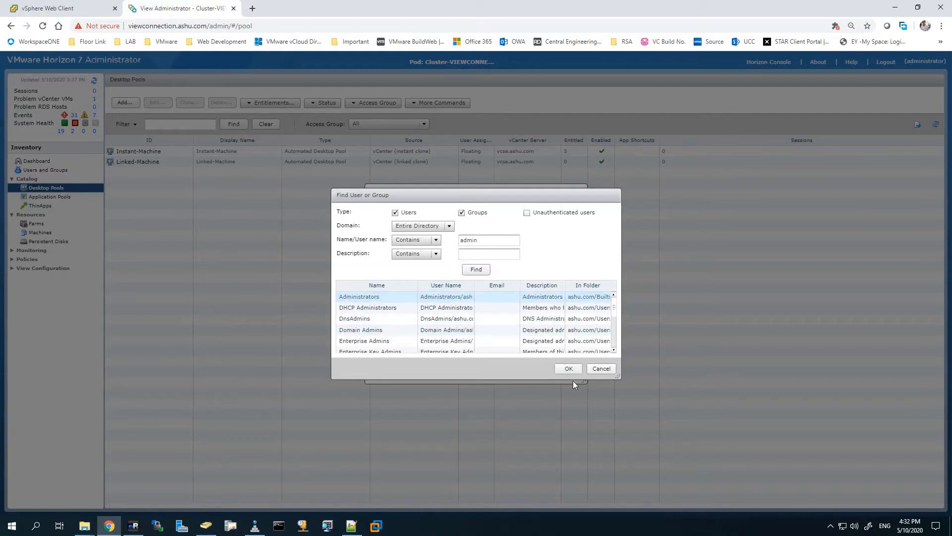
{"action": "left_click", "coordinate": [569, 368]}
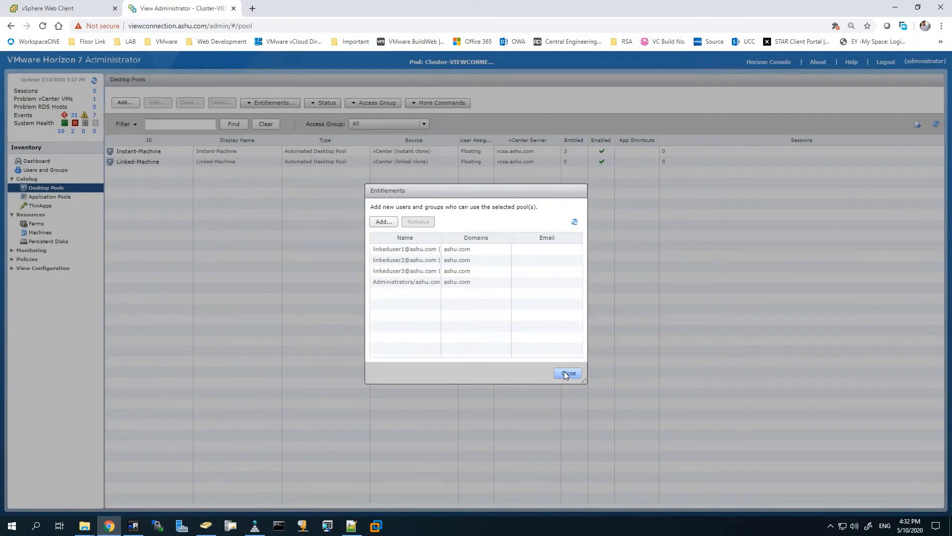
{"action": "left_click", "coordinate": [564, 372]}
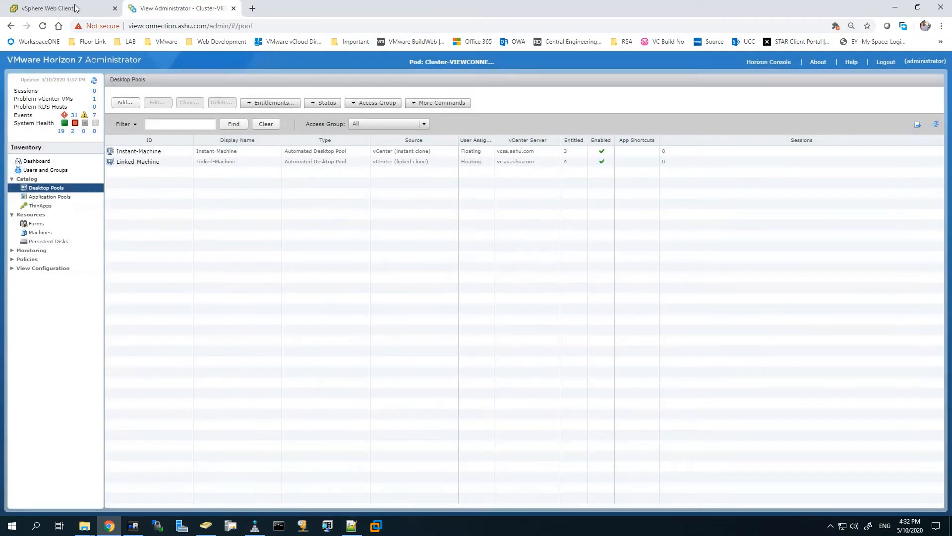
{"action": "left_click", "coordinate": [74, 8]}
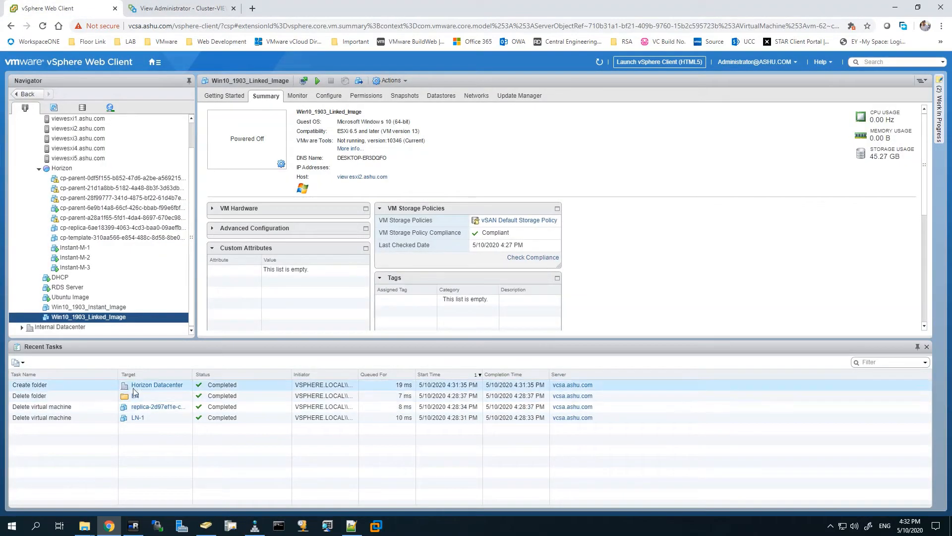
{"action": "left_click", "coordinate": [34, 388]}
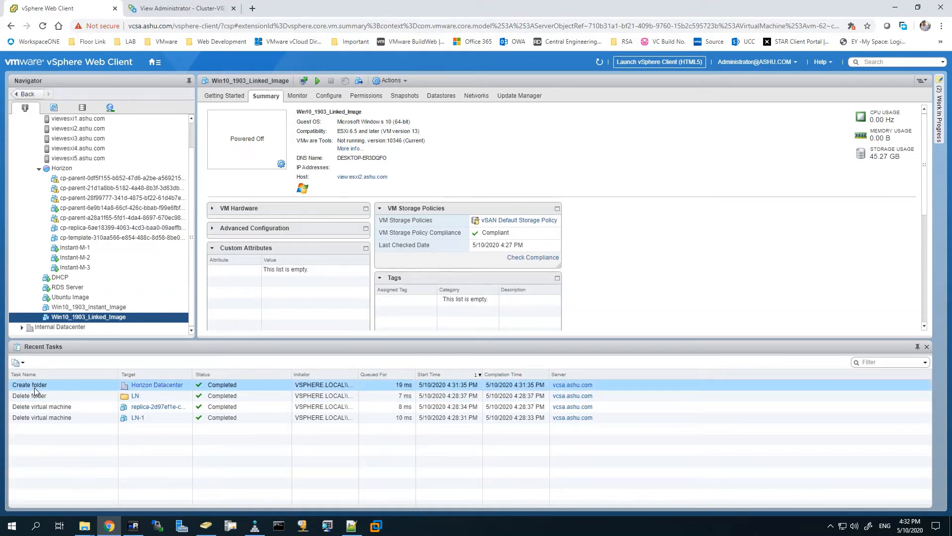
{"action": "left_click", "coordinate": [183, 8]}
{"action": "left_click", "coordinate": [131, 161]}
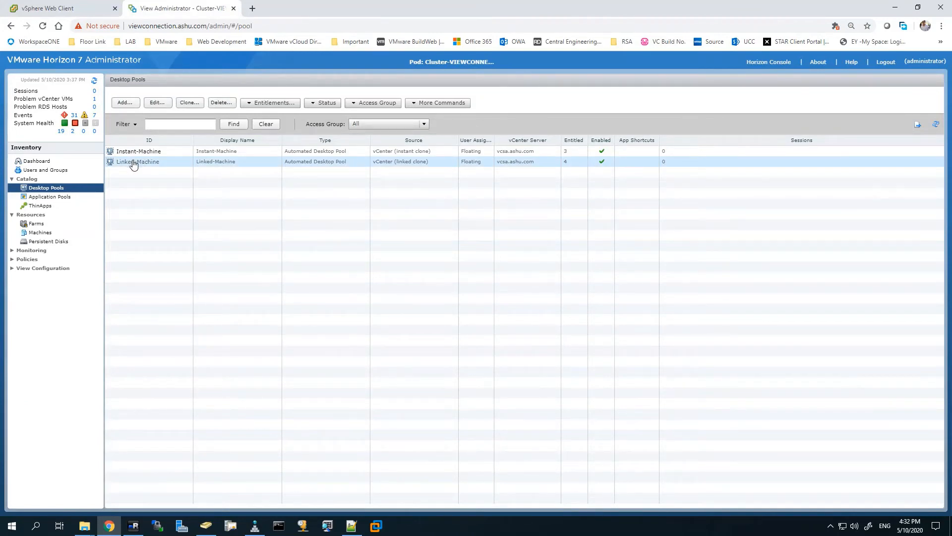
Step: Check the Linked-Machine pool's empty machine inventory, then switch to the vSphere Web Client
{"action": "left_click", "coordinate": [133, 162]}
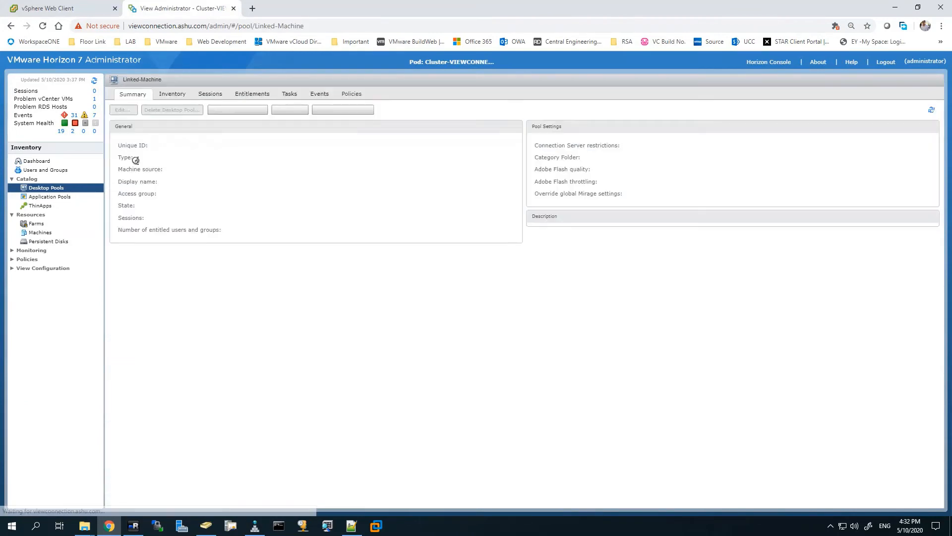
{"action": "left_click", "coordinate": [169, 95]}
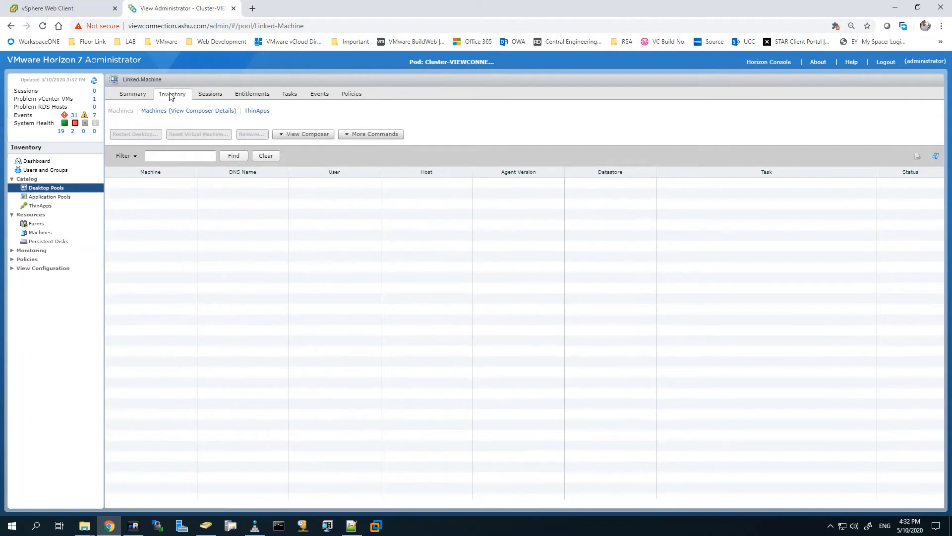
{"action": "left_click", "coordinate": [125, 94]}
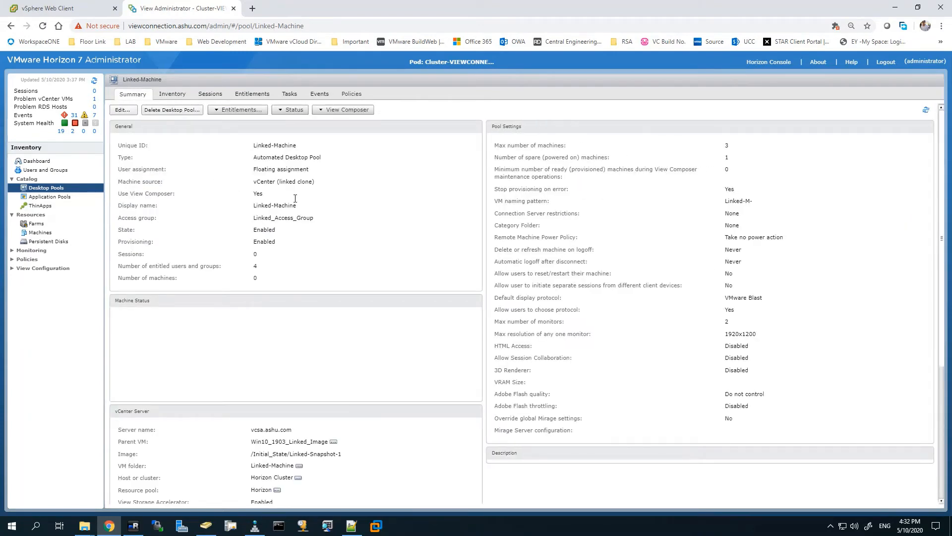
{"action": "left_click", "coordinate": [93, 14]}
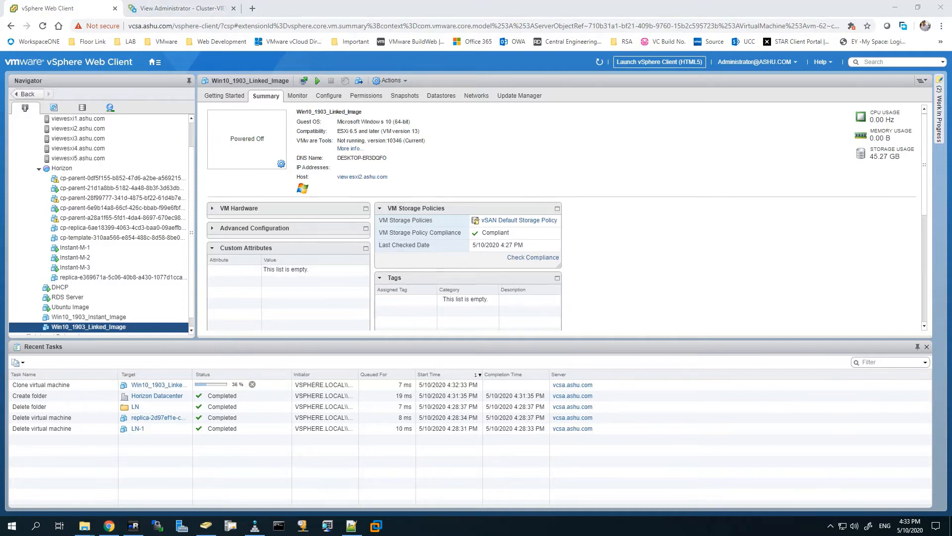
Step: Check the clone task progress and launch a web console for the Linked-M-1 clone
{"action": "left_click", "coordinate": [343, 385]}
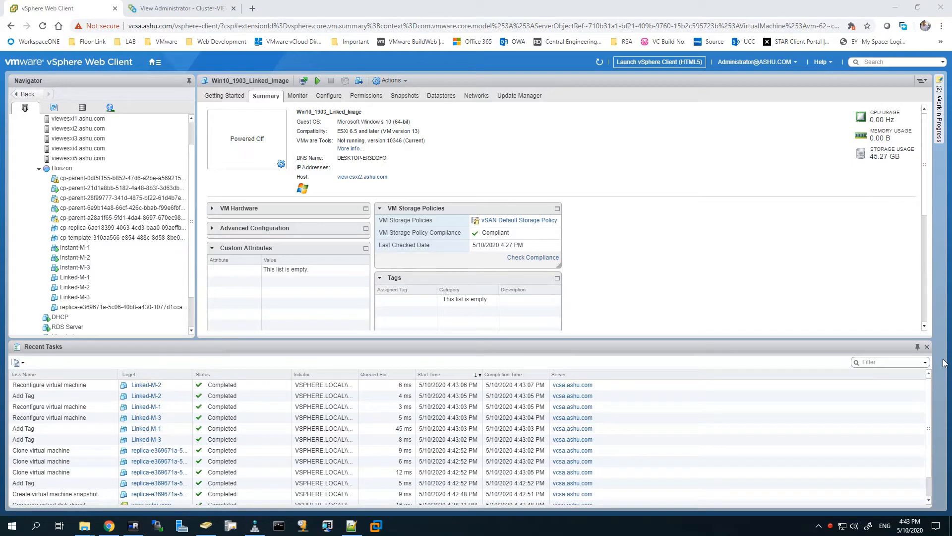
{"action": "left_click", "coordinate": [76, 277]}
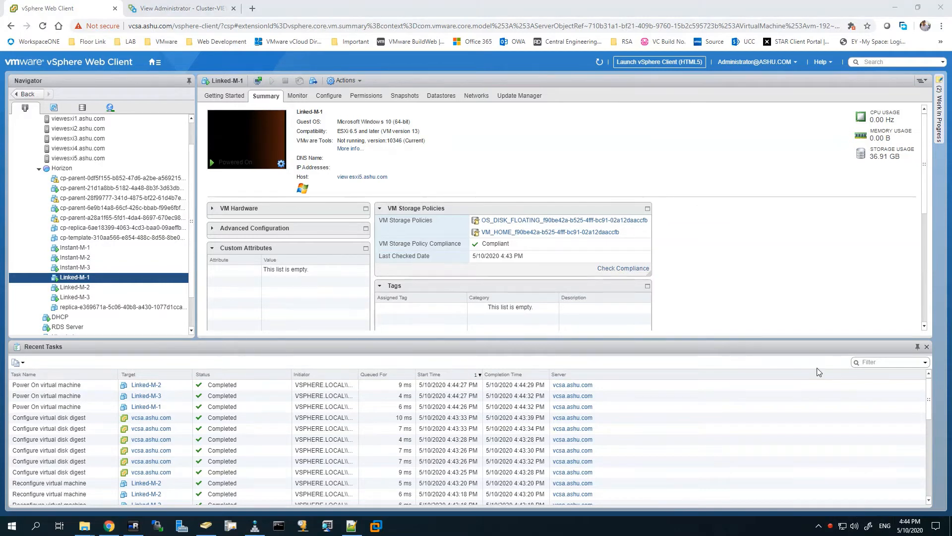
{"action": "left_click", "coordinate": [263, 135]}
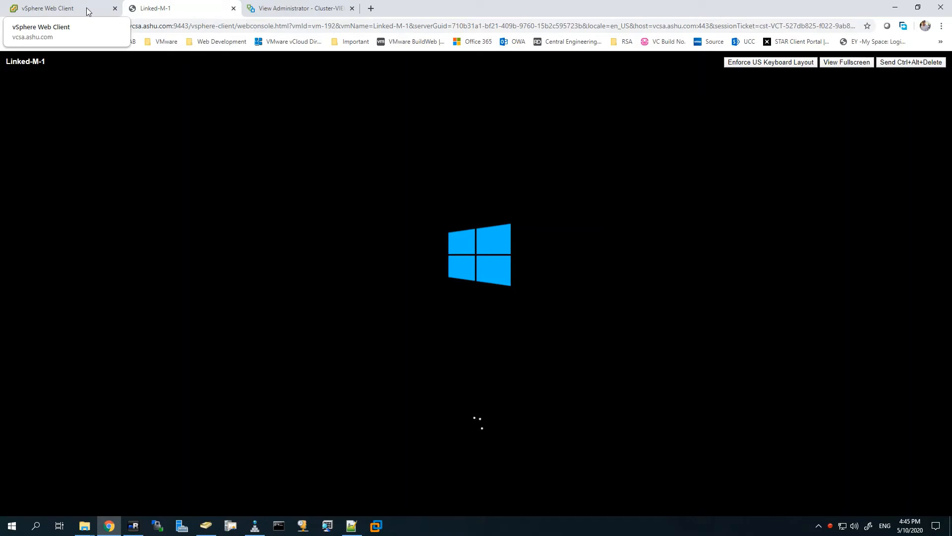
{"action": "left_click", "coordinate": [86, 8]}
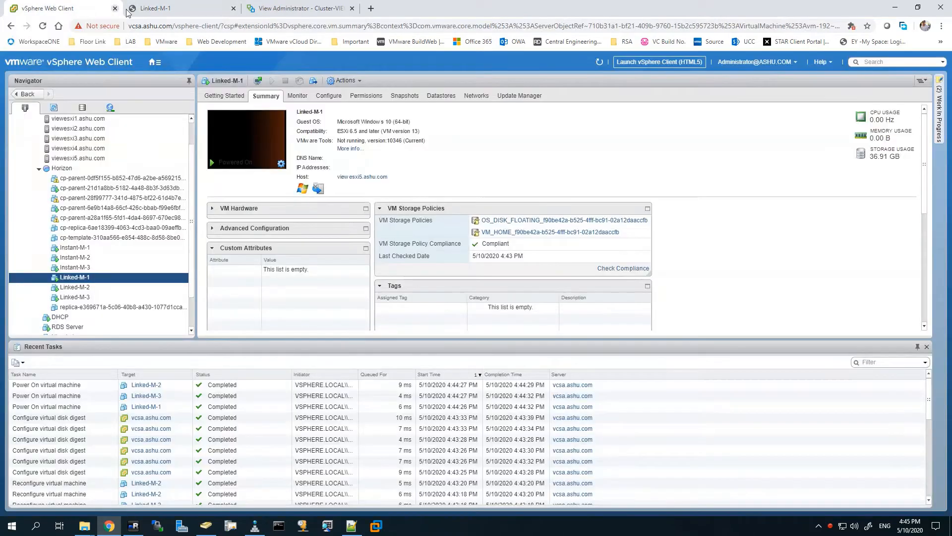
{"action": "left_click", "coordinate": [159, 9]}
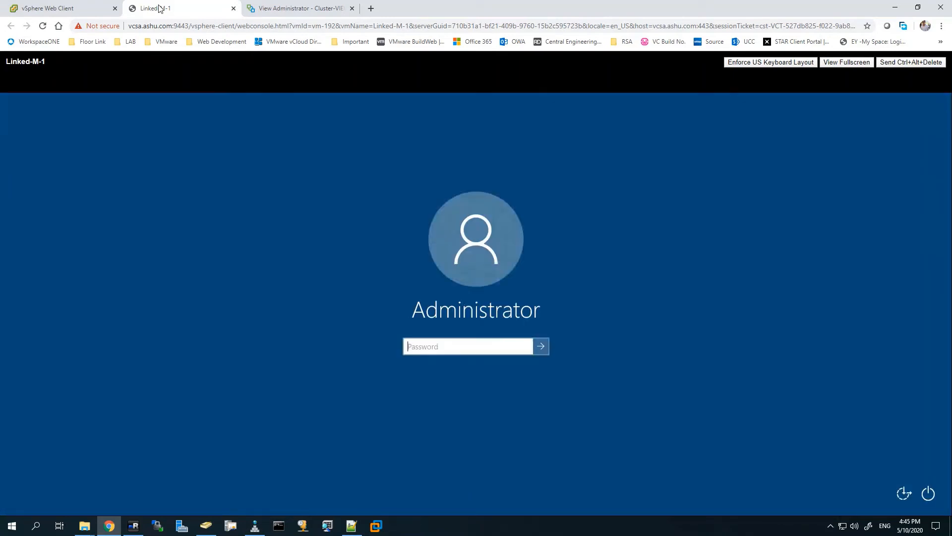
{"action": "left_click", "coordinate": [68, 11]}
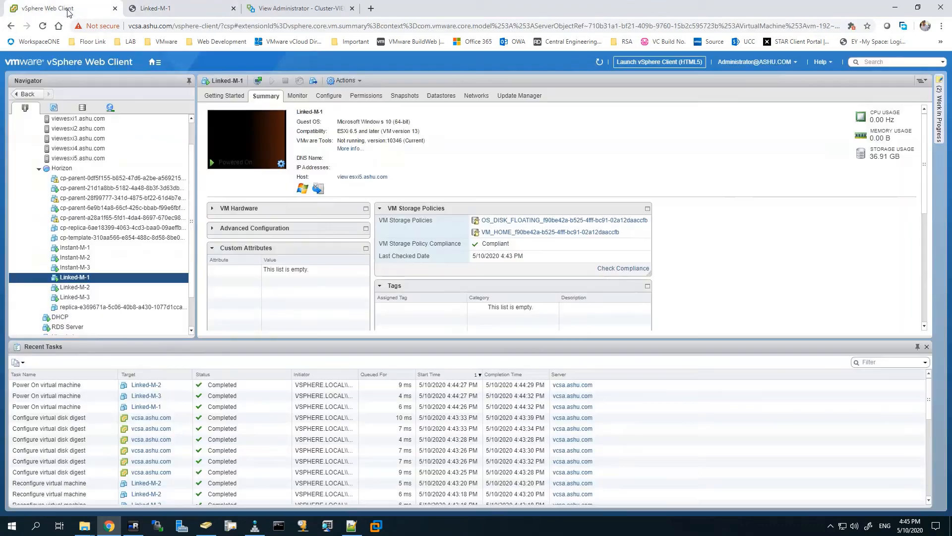
{"action": "left_click", "coordinate": [182, 6]}
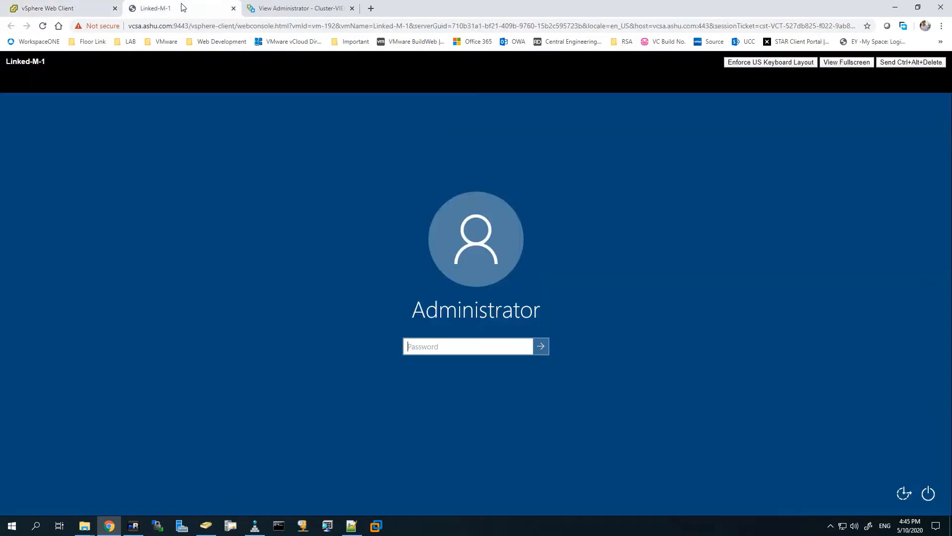
{"action": "left_click", "coordinate": [85, 10]}
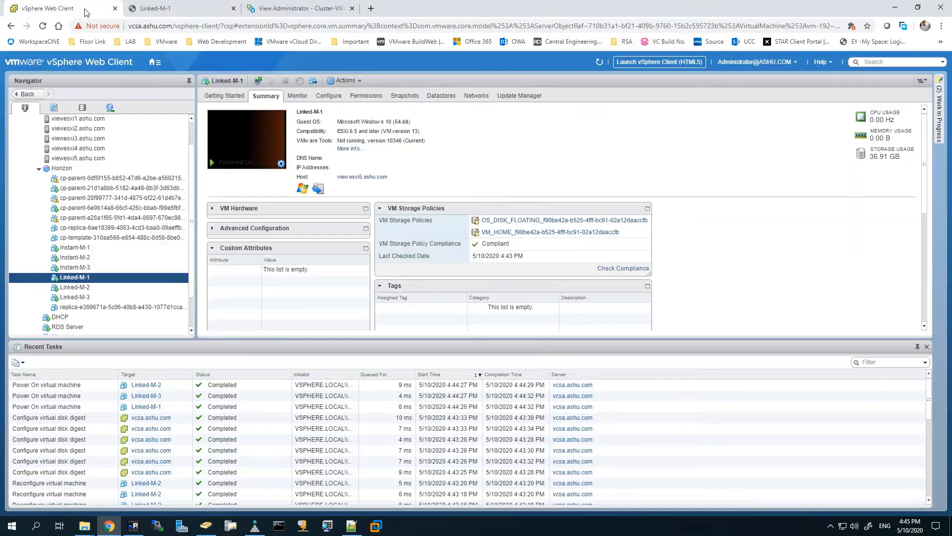
{"action": "left_click", "coordinate": [600, 62]}
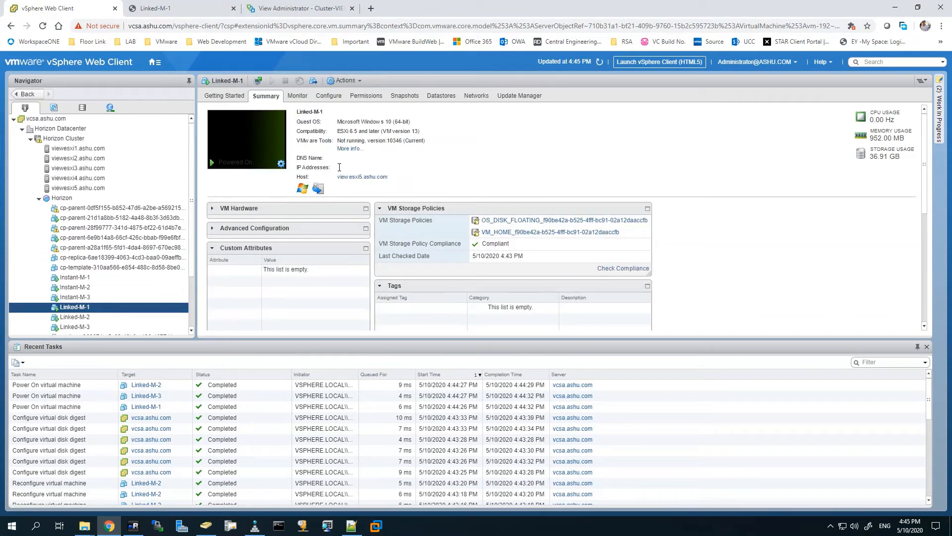
{"action": "left_click", "coordinate": [205, 526]}
{"action": "right_click", "coordinate": [266, 184]}
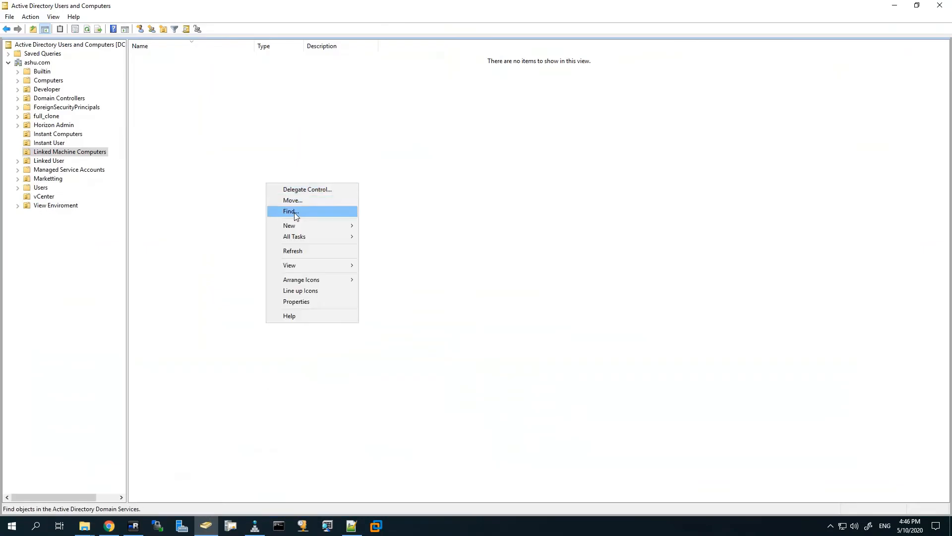
{"action": "left_click", "coordinate": [304, 252]}
{"action": "left_click_drag", "start_coordinate": [152, 96], "coordinate": [252, 58]}
{"action": "left_click", "coordinate": [474, 171]}
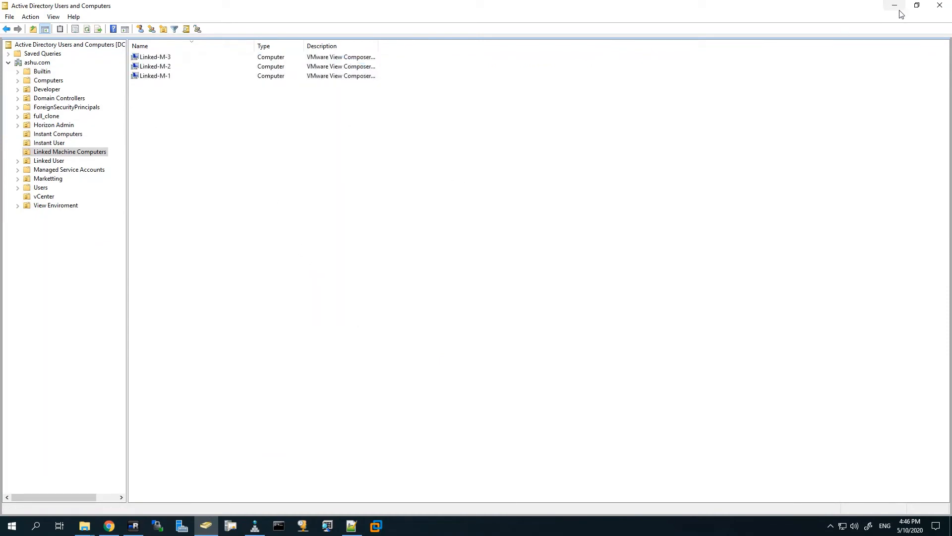
{"action": "left_click", "coordinate": [895, 6]}
{"action": "left_click", "coordinate": [198, 11]}
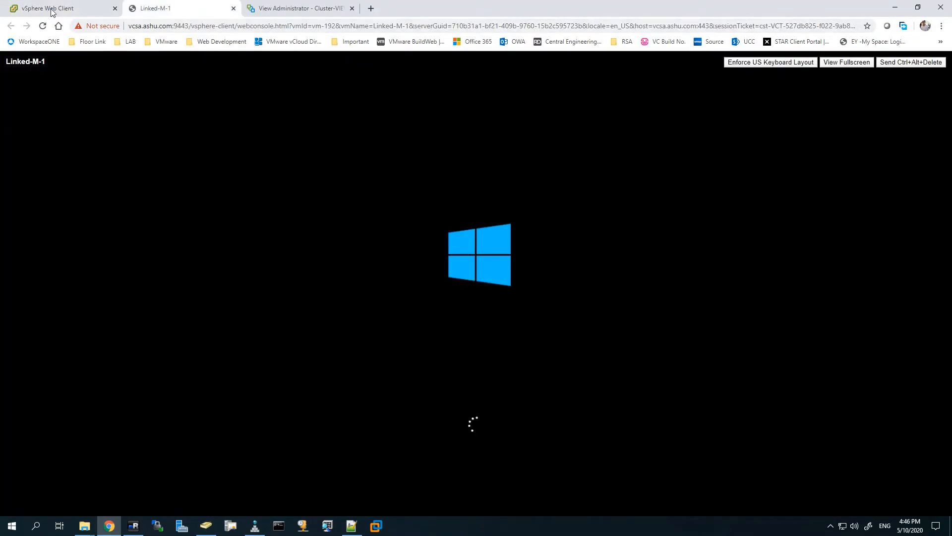
Step: Show and refresh the Linked-Machine pool's machine inventory
{"action": "left_click", "coordinate": [298, 8]}
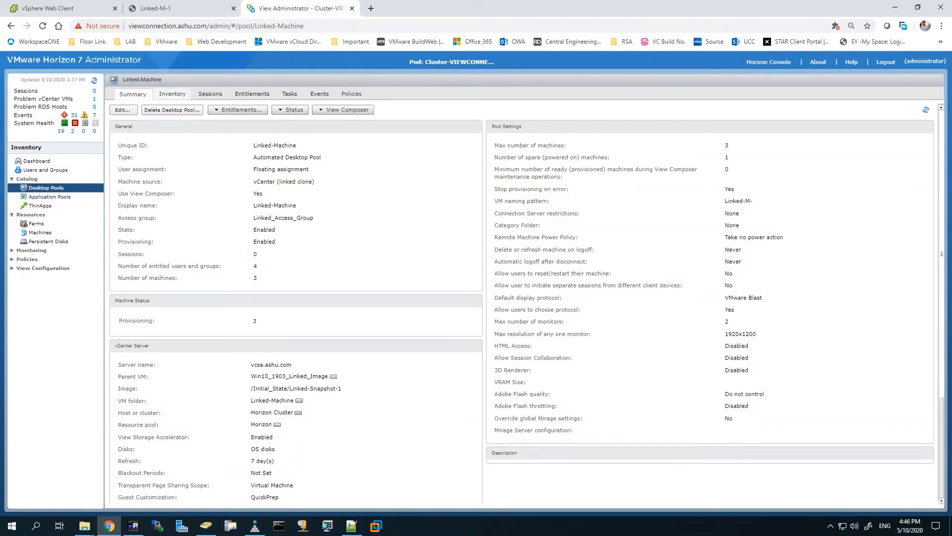
{"action": "left_click", "coordinate": [172, 93]}
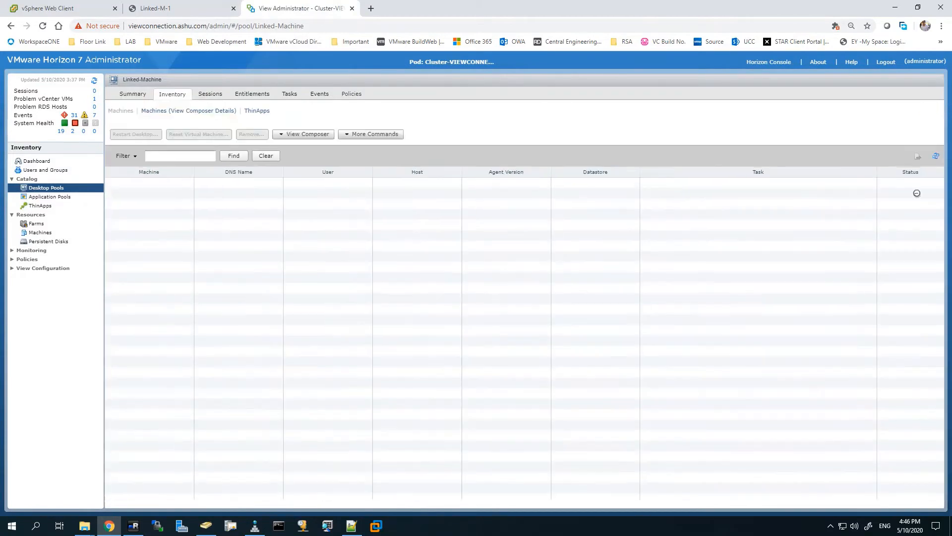
{"action": "left_click", "coordinate": [935, 157]}
Step: Check the Linked-M-1 console and vSphere Web Client, then return to the pool inventory
{"action": "left_click", "coordinate": [109, 11]}
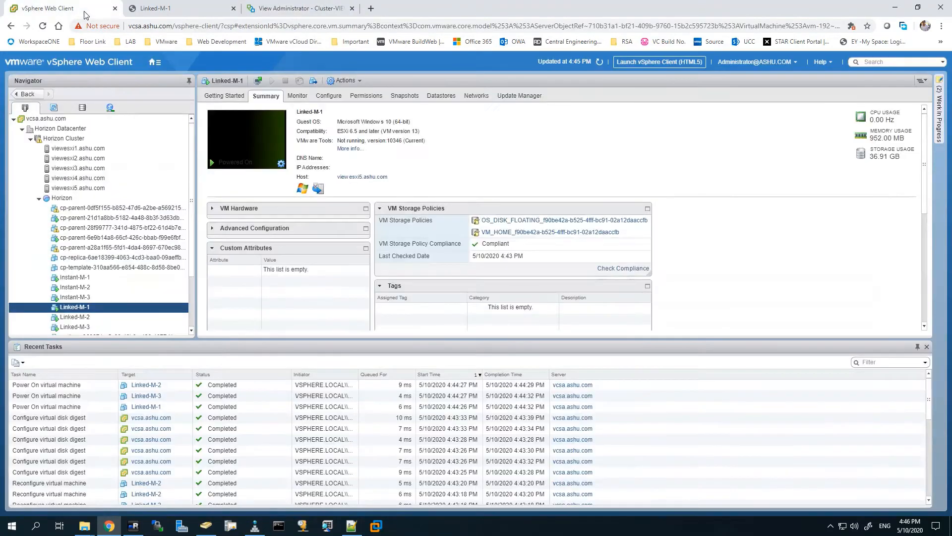
{"action": "left_click", "coordinate": [176, 11]}
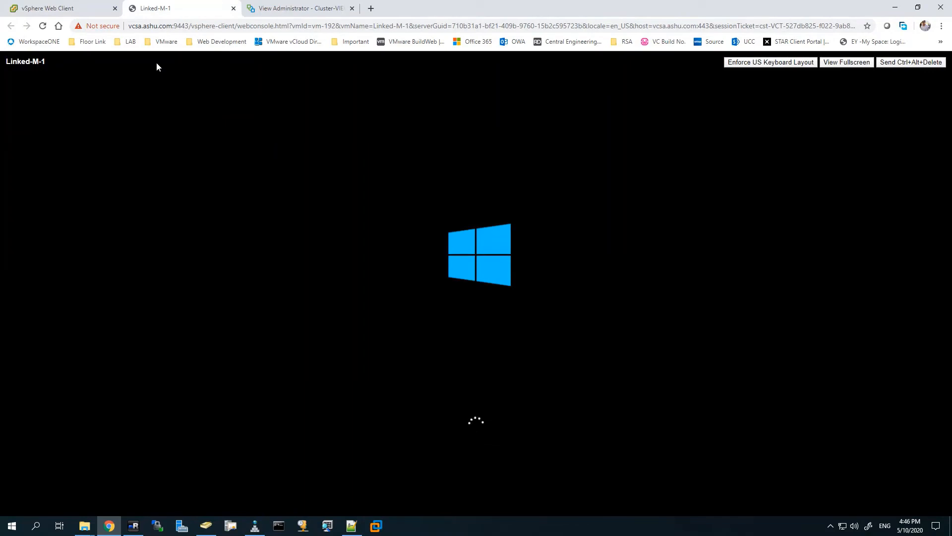
{"action": "left_click", "coordinate": [106, 11]}
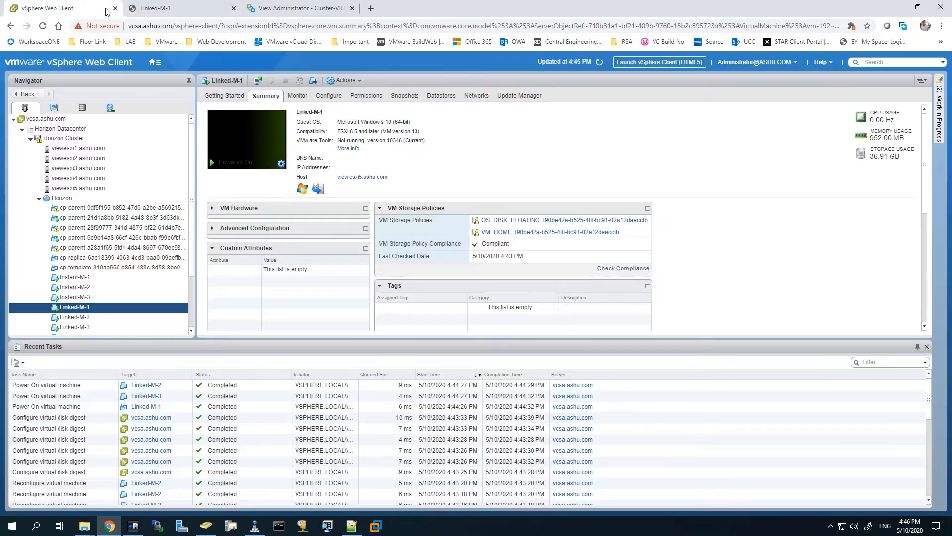
{"action": "left_click", "coordinate": [155, 6]}
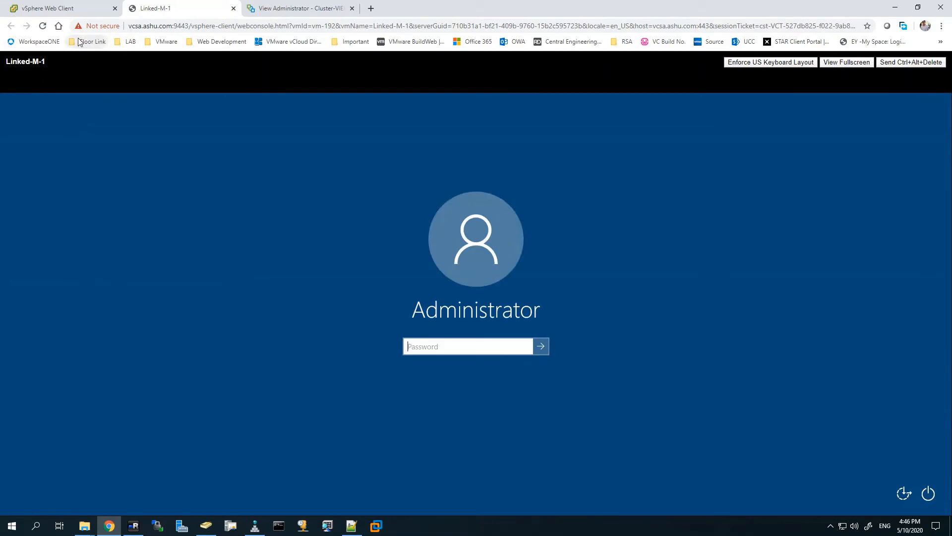
{"action": "left_click", "coordinate": [84, 9]}
{"action": "left_click", "coordinate": [296, 14]}
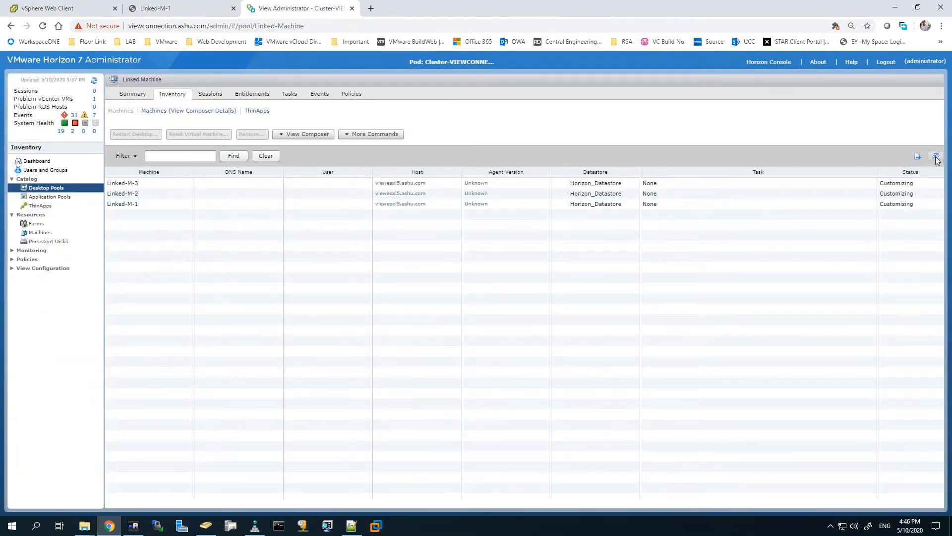
Step: Reopen a Linked-M-1 console, select Linked-M-1 in the pool inventory, then close the console
{"action": "left_click", "coordinate": [87, 12]}
{"action": "left_click", "coordinate": [256, 142]}
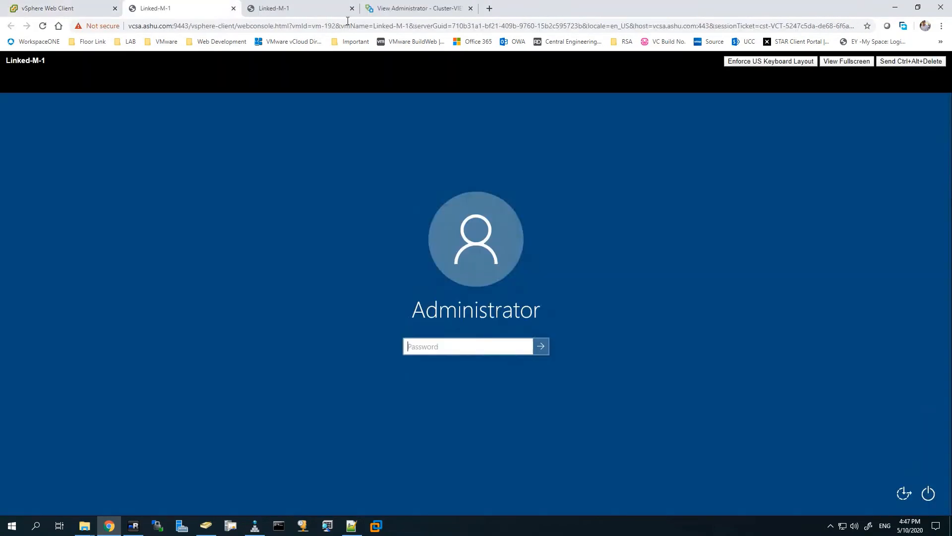
{"action": "left_click", "coordinate": [351, 9]}
{"action": "left_click", "coordinate": [299, 15]}
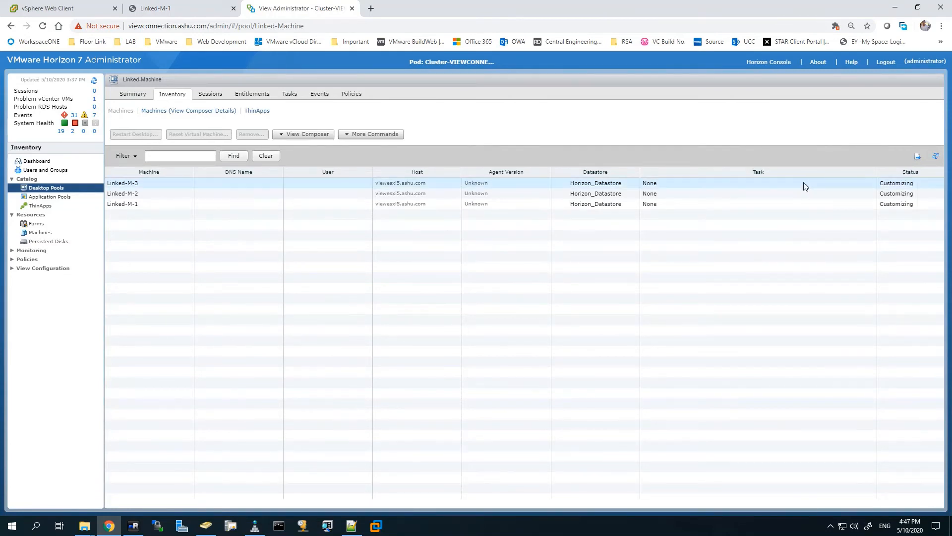
{"action": "left_click", "coordinate": [804, 204]}
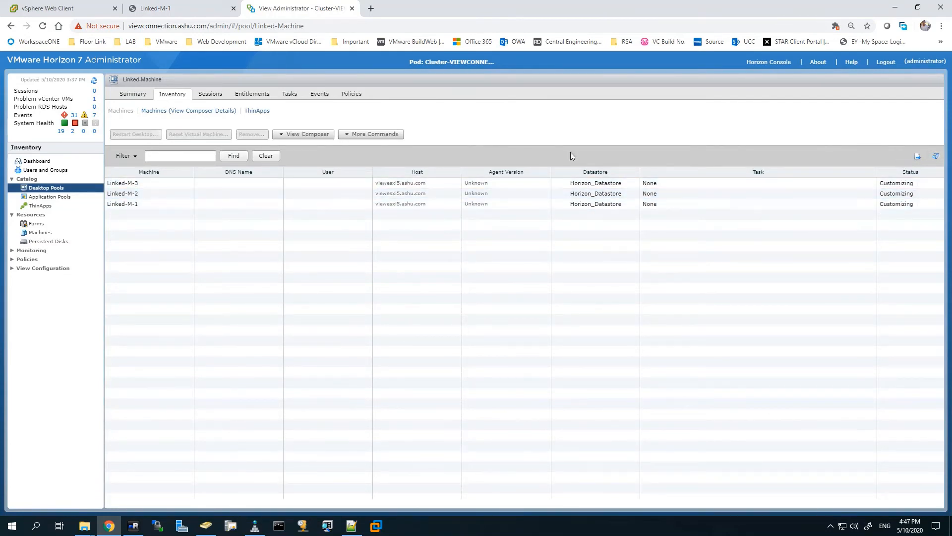
{"action": "left_click", "coordinate": [179, 14]}
{"action": "left_click", "coordinate": [233, 8]}
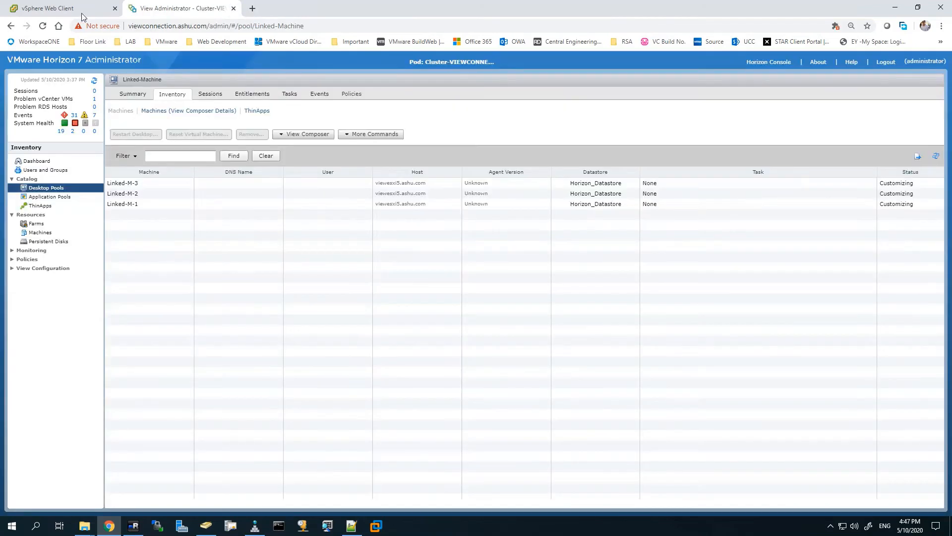
Step: Refresh the Linked-M-1 summary in vSphere and the Horizon pool's machine list
{"action": "left_click", "coordinate": [81, 14]}
{"action": "left_click", "coordinate": [601, 62]}
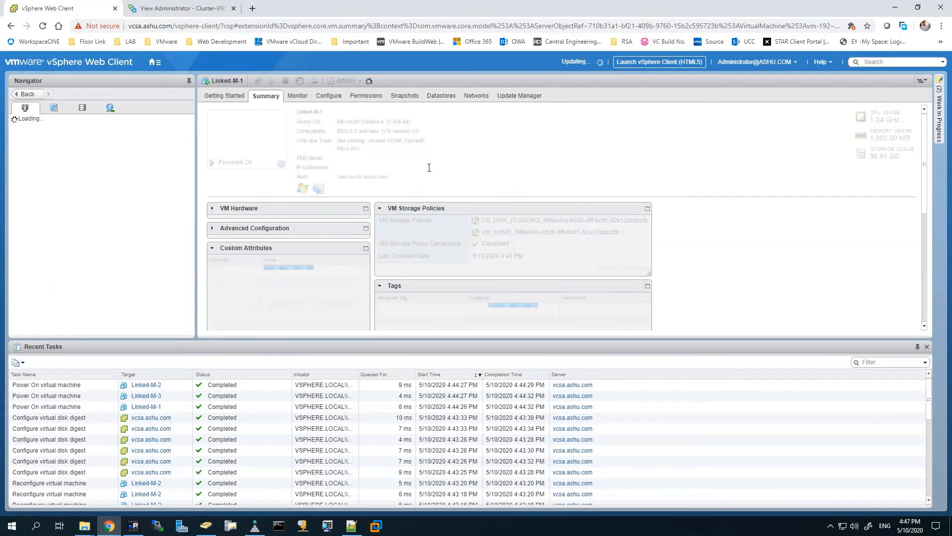
{"action": "left_click", "coordinate": [187, 13]}
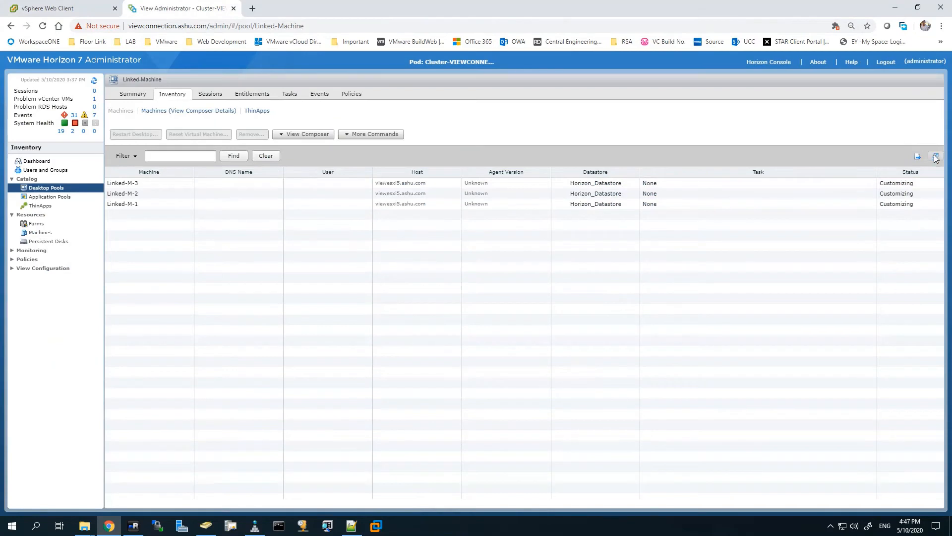
{"action": "left_click", "coordinate": [935, 156]}
Step: Refresh vSphere to show Linked-M-1 running with IP 2.2.2.153, then return to Horizon
{"action": "left_click", "coordinate": [64, 11]}
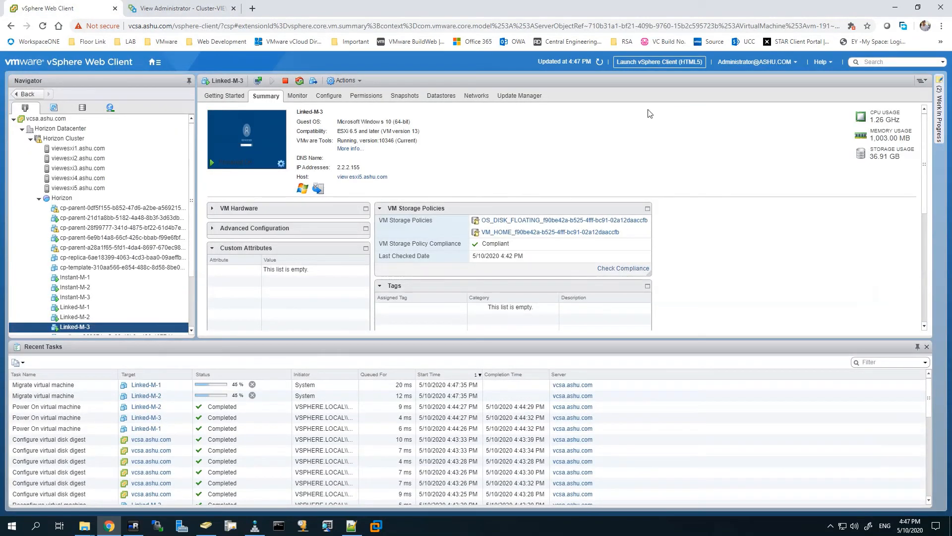
{"action": "left_click", "coordinate": [600, 62]}
{"action": "left_click", "coordinate": [75, 307]}
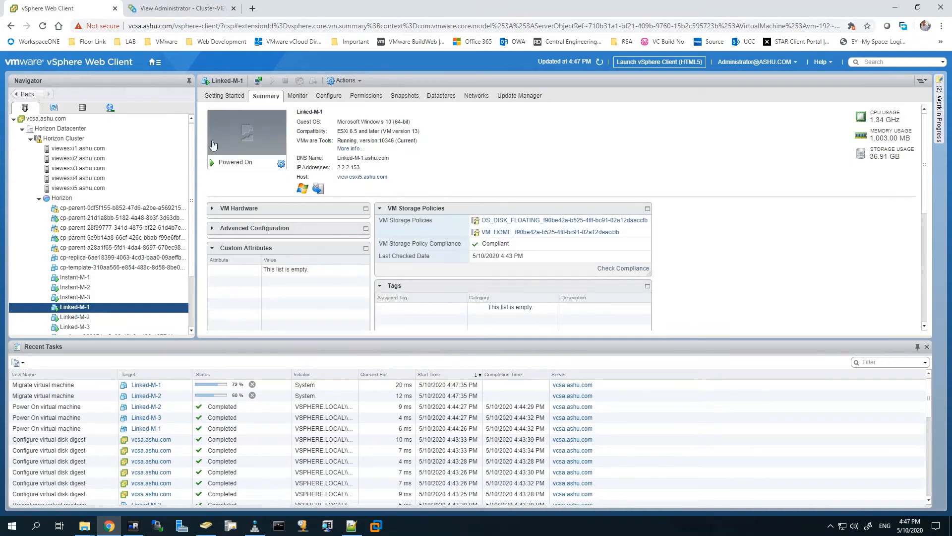
{"action": "left_click", "coordinate": [197, 9]}
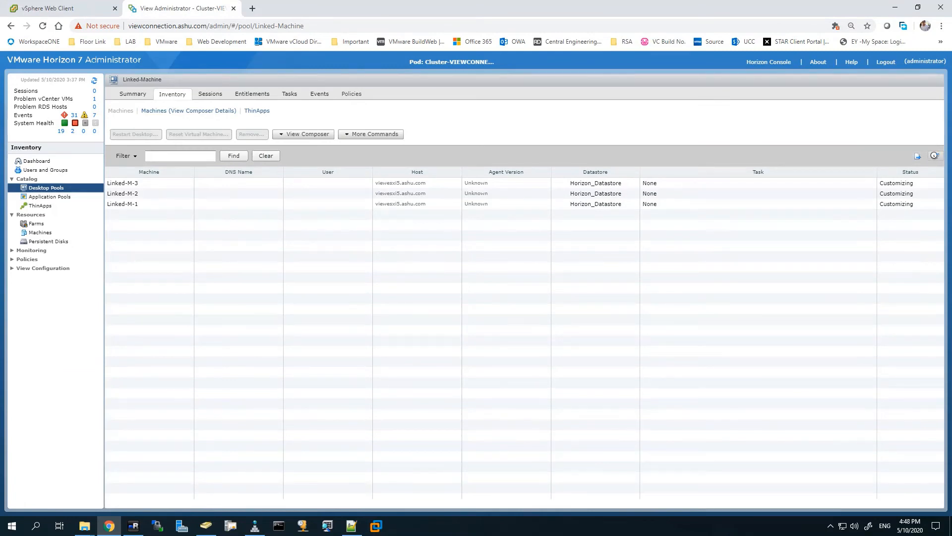
Step: Refresh the machines' provisioning status, then check Linked-M-2's summary and console in vSphere
{"action": "left_click", "coordinate": [935, 157]}
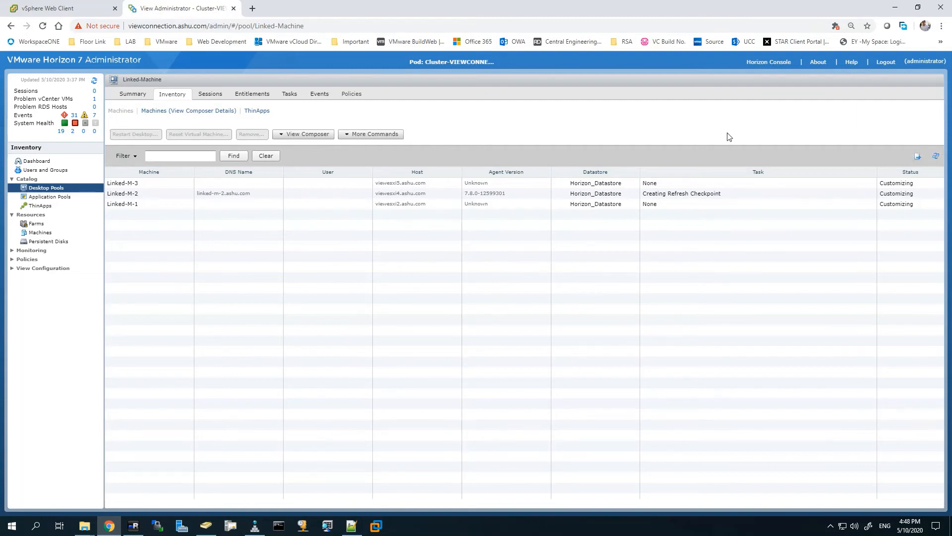
{"action": "left_click", "coordinate": [62, 7]}
{"action": "left_click", "coordinate": [71, 316]}
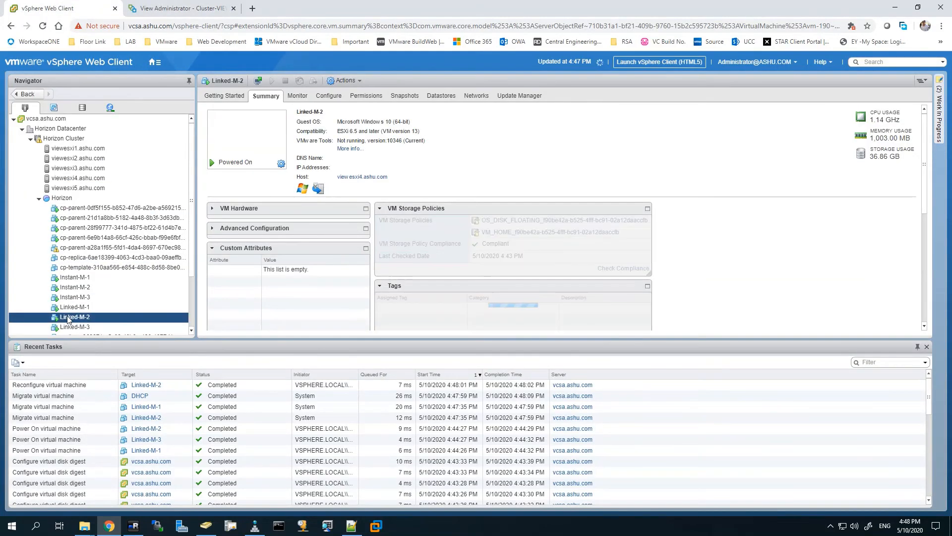
{"action": "left_click", "coordinate": [250, 132]}
{"action": "left_click", "coordinate": [59, 8]}
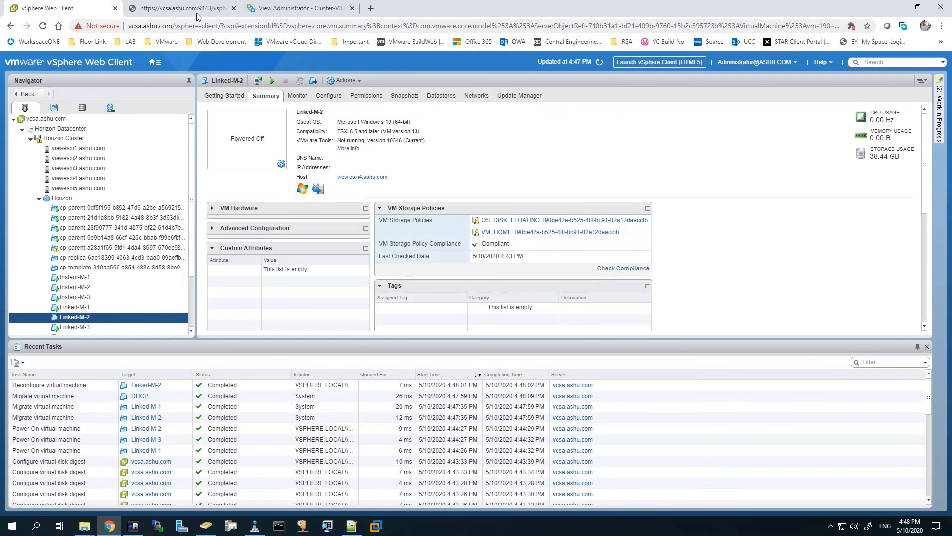
{"action": "left_click", "coordinate": [202, 9]}
{"action": "left_click", "coordinate": [233, 9]}
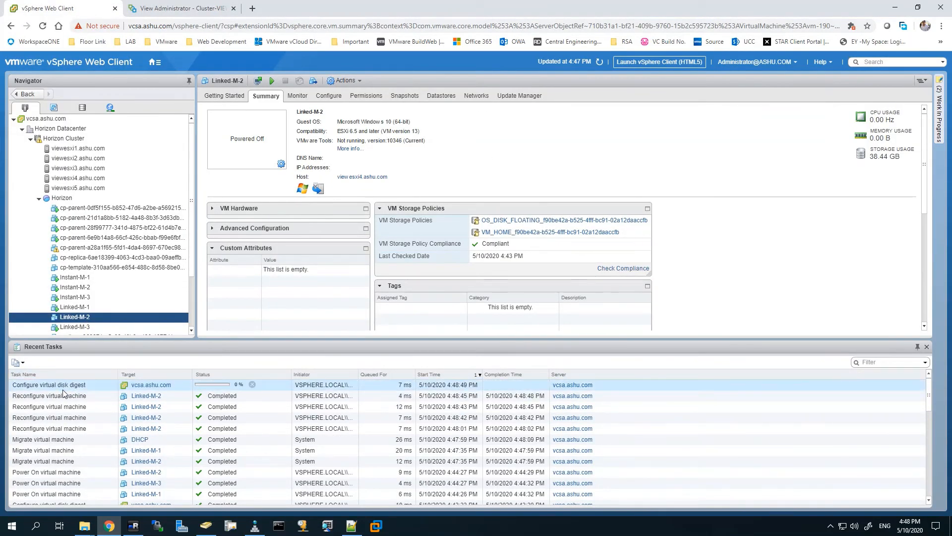
Step: Review the Linked-Machine pool summary, then view Linked-M-3's summary in vSphere
{"action": "left_click", "coordinate": [203, 10]}
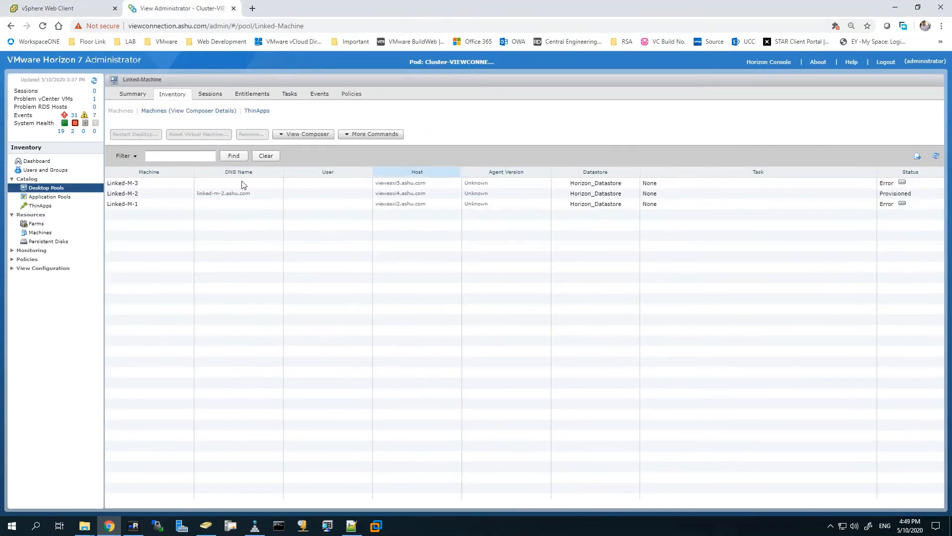
{"action": "left_click", "coordinate": [132, 94]}
{"action": "left_click", "coordinate": [74, 8]}
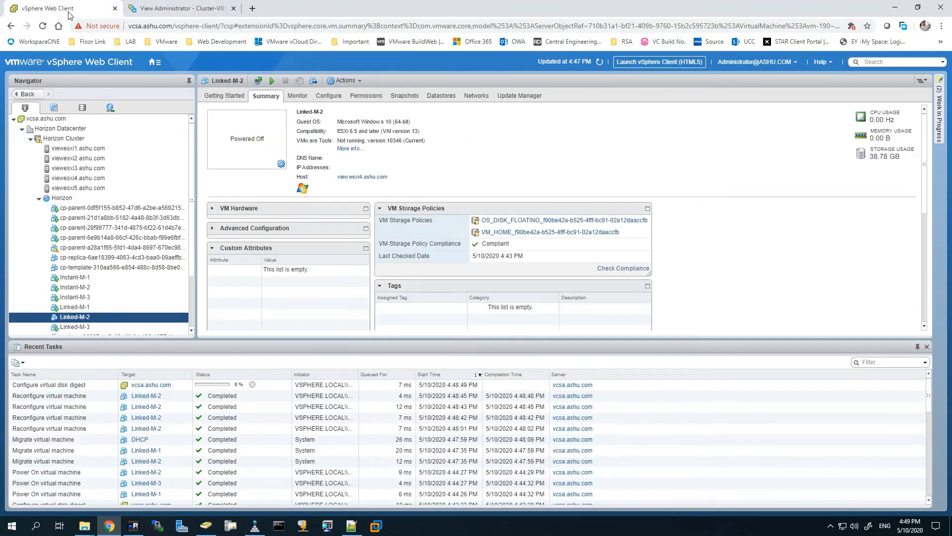
{"action": "scroll", "coordinate": [71, 303], "scroll_direction": "down", "scroll_amount": 2}
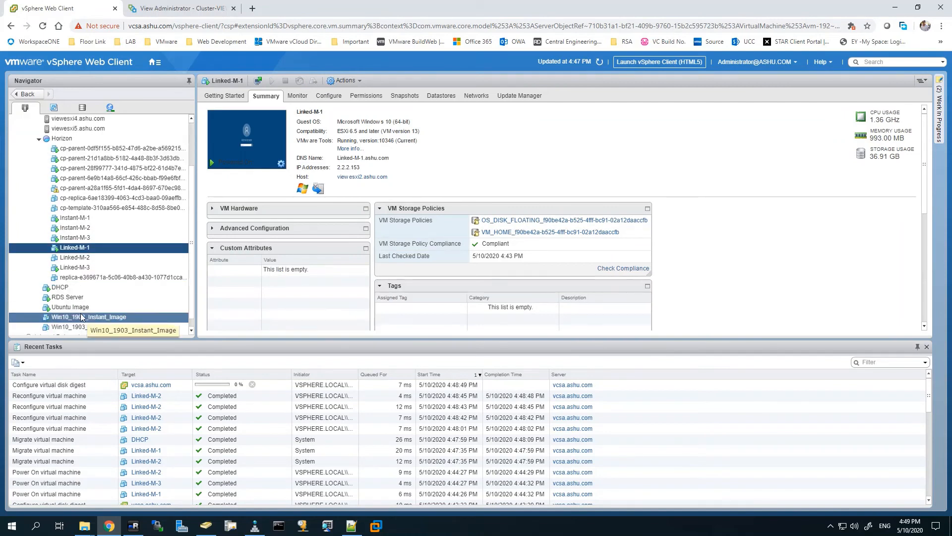
{"action": "left_click", "coordinate": [63, 267]}
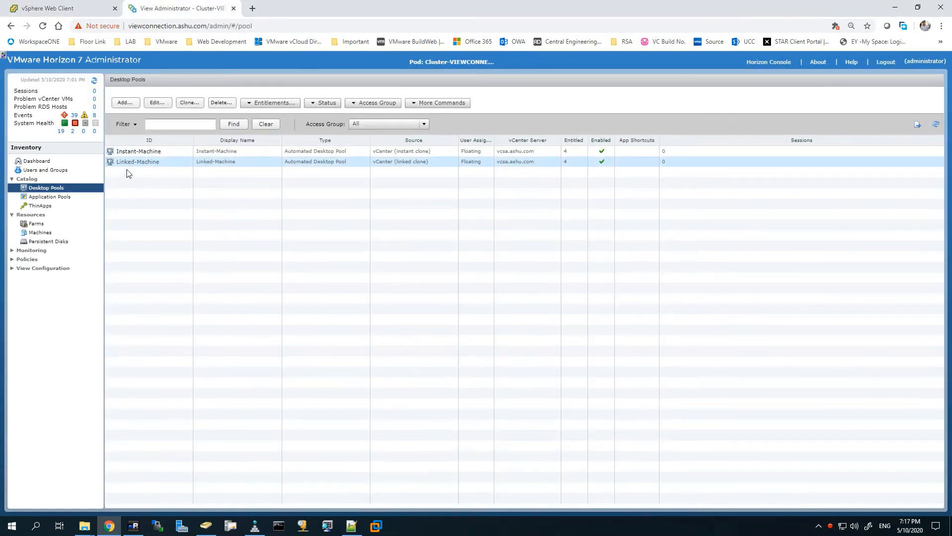
Step: Confirm in the Linked-Machine Inventory that Linked-M-1, M-2 and M-3 are Available, then minimize Chrome
{"action": "left_click", "coordinate": [134, 162]}
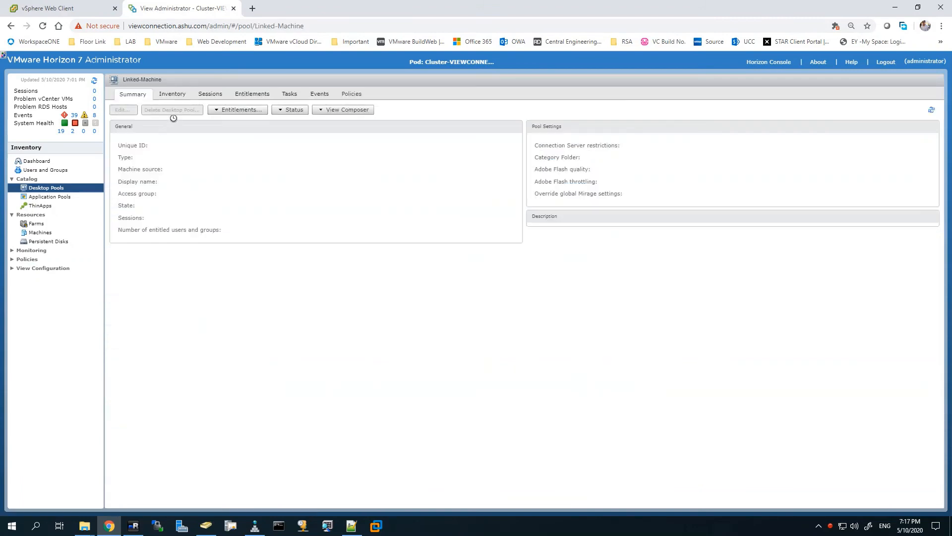
{"action": "left_click", "coordinate": [182, 95]}
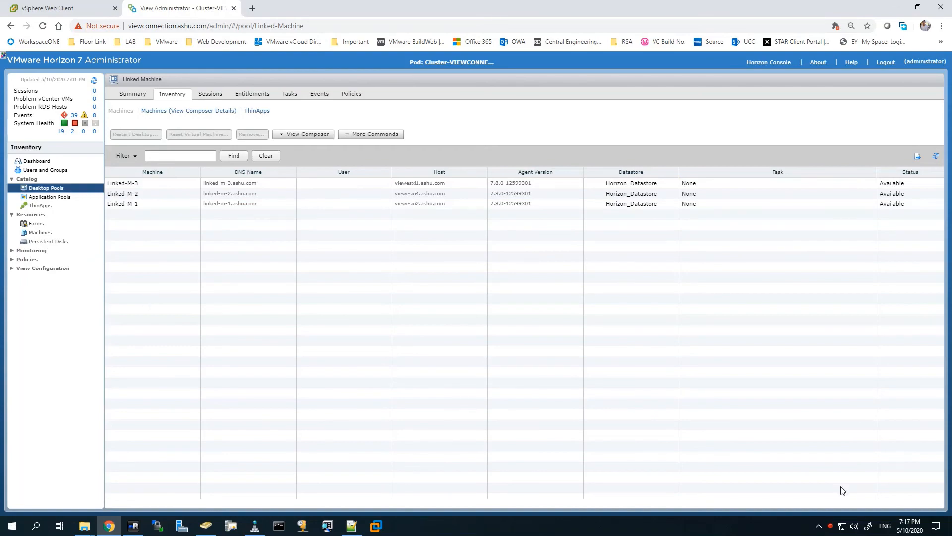
{"action": "left_click", "coordinate": [109, 525]}
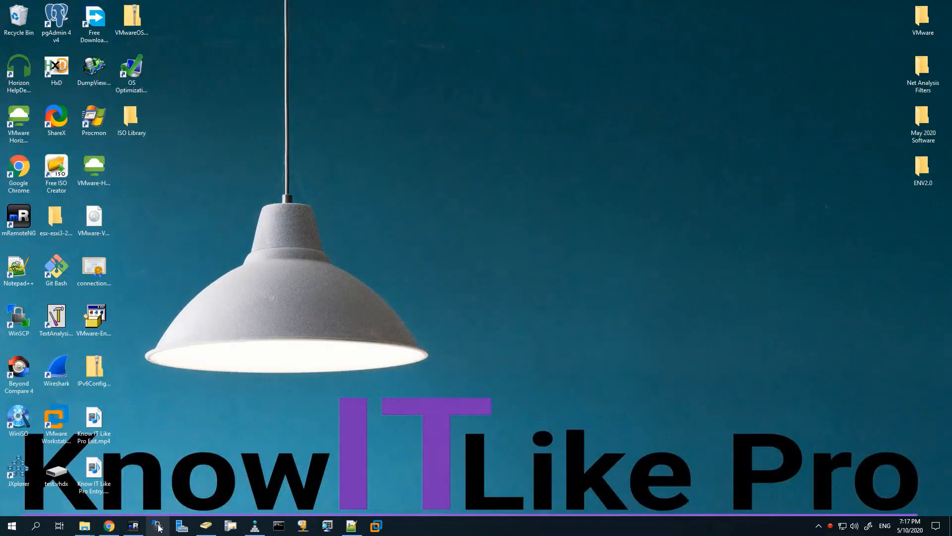
Step: Launch VMware Horizon Client, connect to viewconnection.ashu.com and accept the unverified server certificate
{"action": "left_click", "coordinate": [18, 121]}
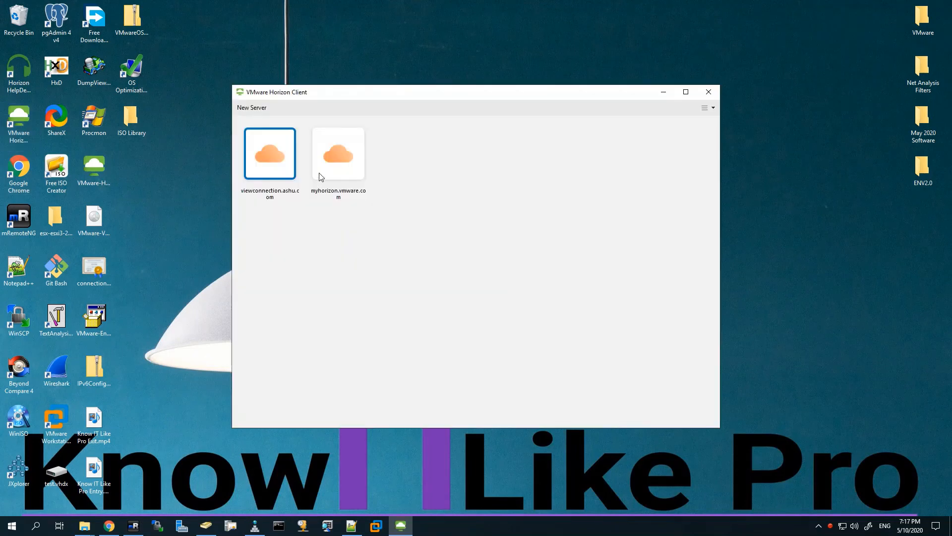
{"action": "double_click", "coordinate": [262, 155]}
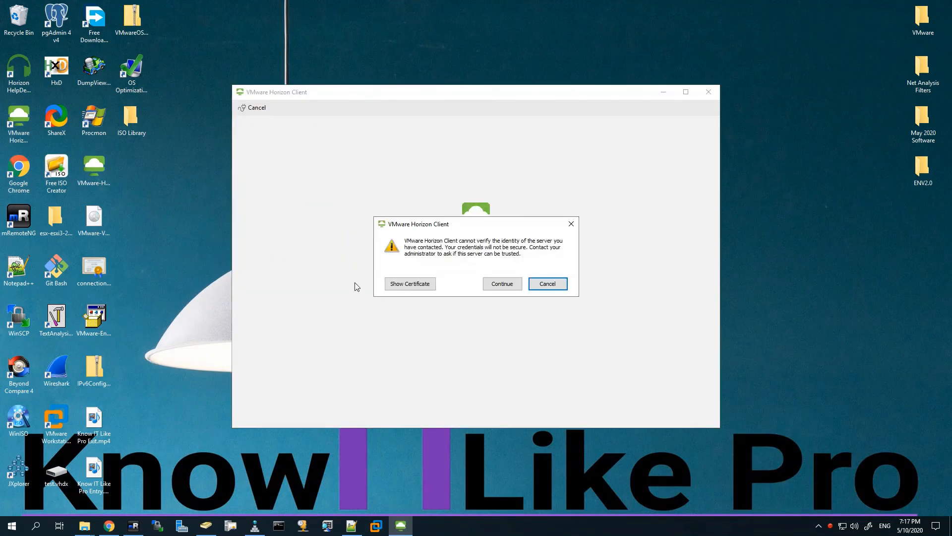
{"action": "left_click", "coordinate": [503, 288]}
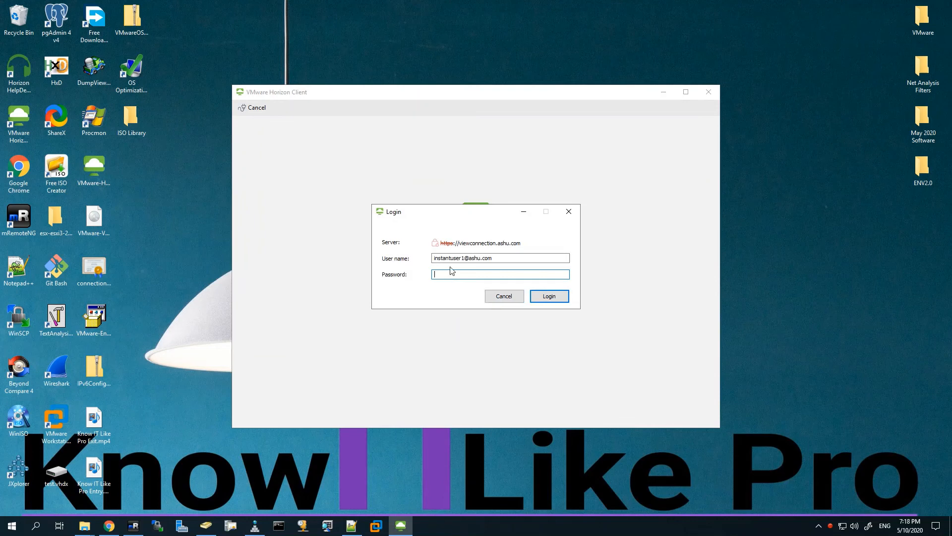
Step: Log in with the linked-clone user name and its password
{"action": "left_click", "coordinate": [462, 258]}
{"action": "left_click_drag", "start_coordinate": [461, 258], "coordinate": [153, 271]}
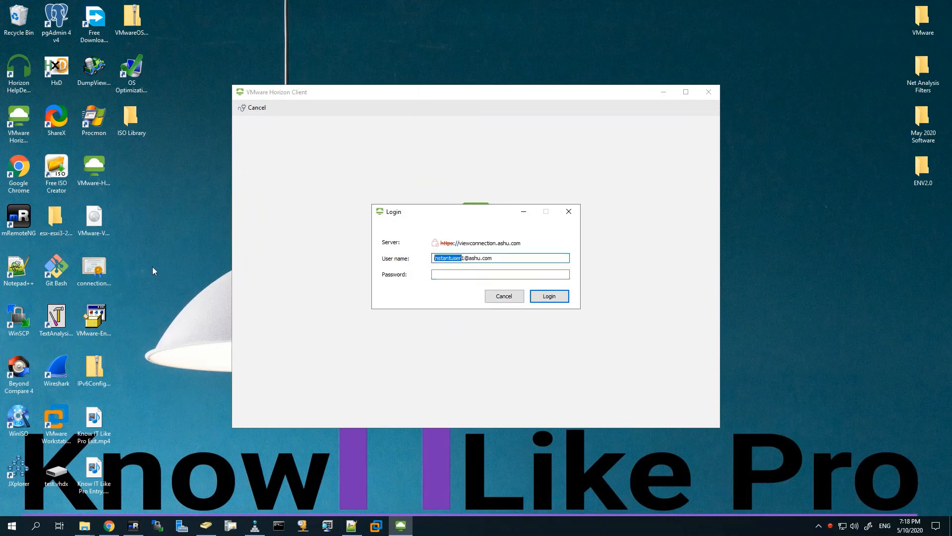
{"action": "type", "text": "linkeduser"}
{"action": "key", "text": "Tab"}
{"action": "type", "text": "********"}
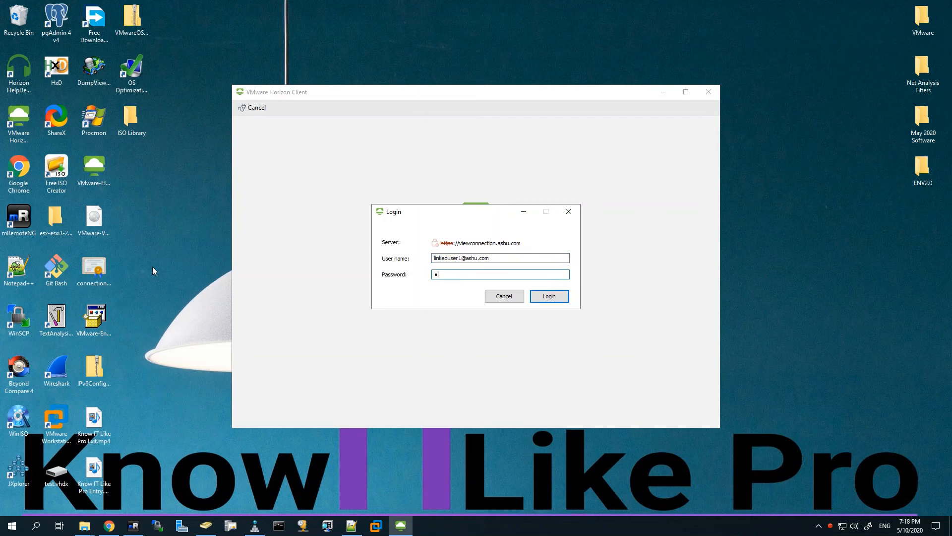
{"action": "key", "text": "Return"}
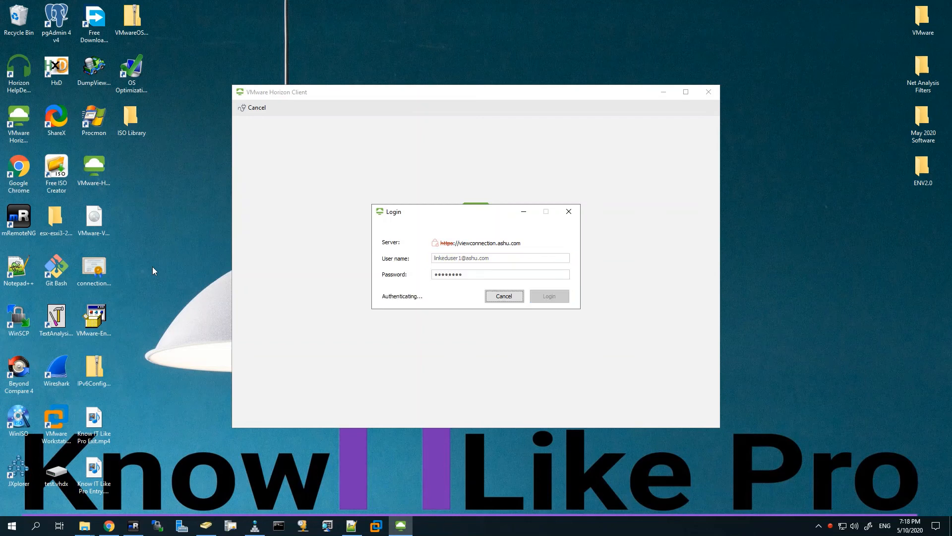